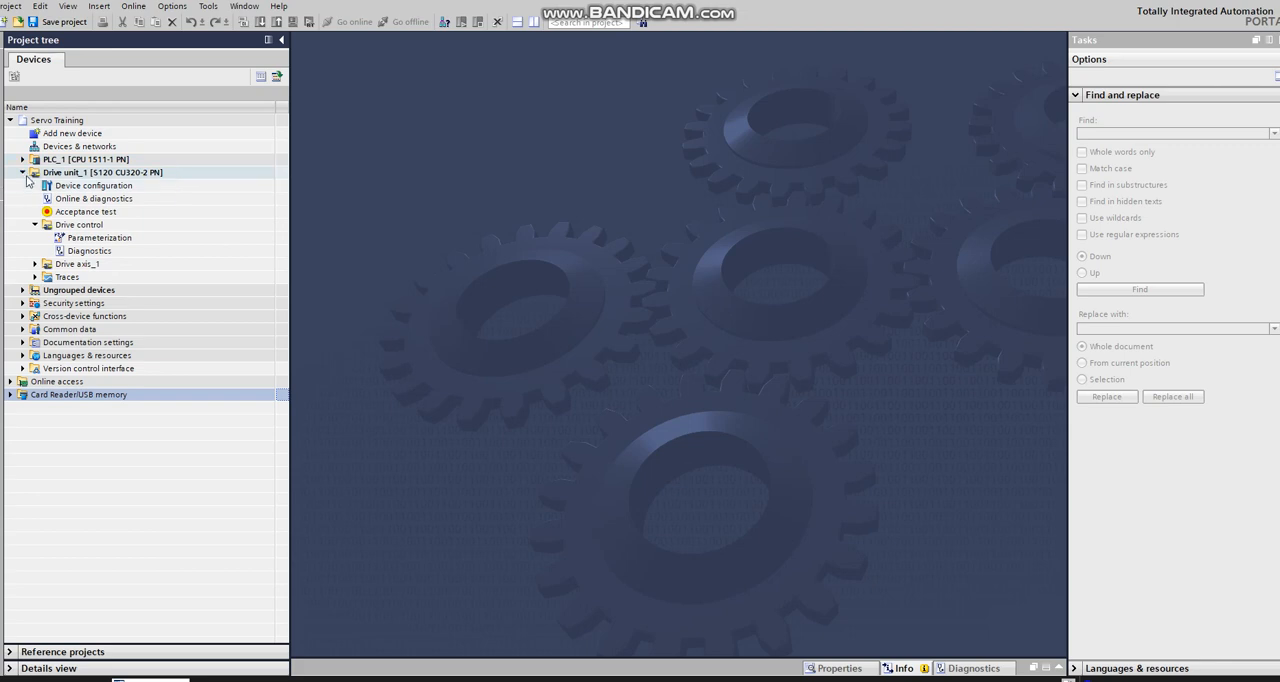
Step: Add a TO_PositioningAxis technology object to PLC_1 and open its configuration
click(24, 173)
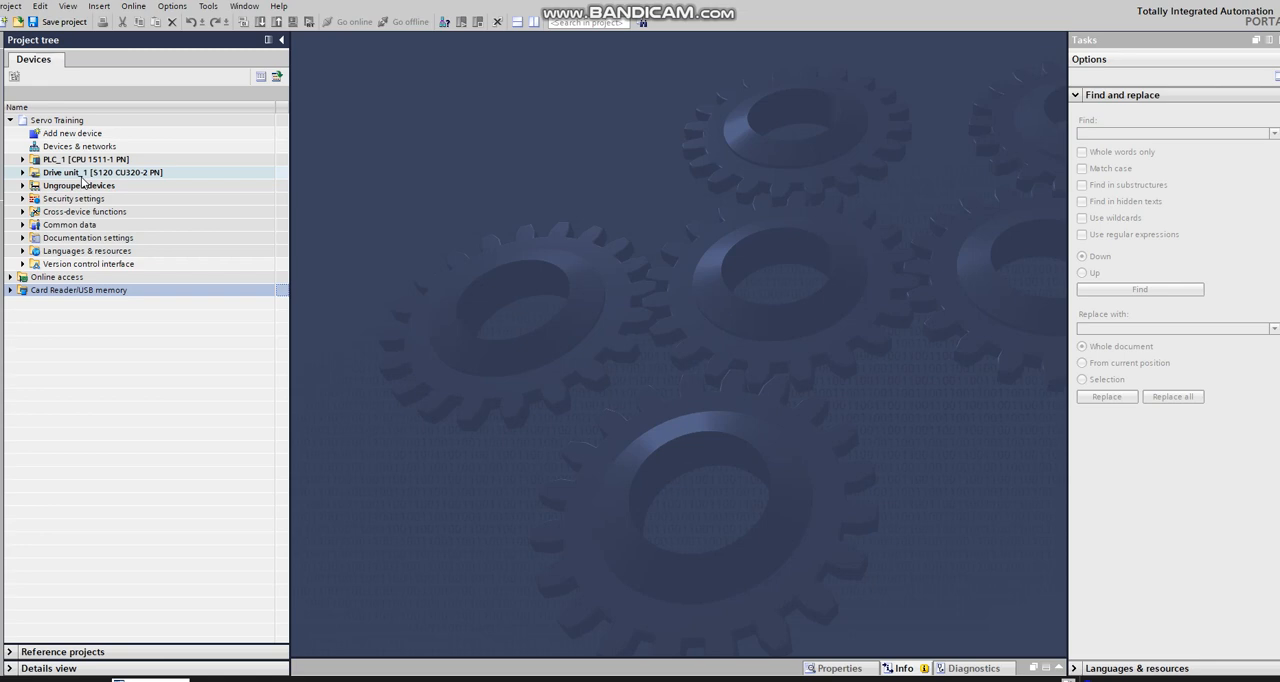
click(23, 160)
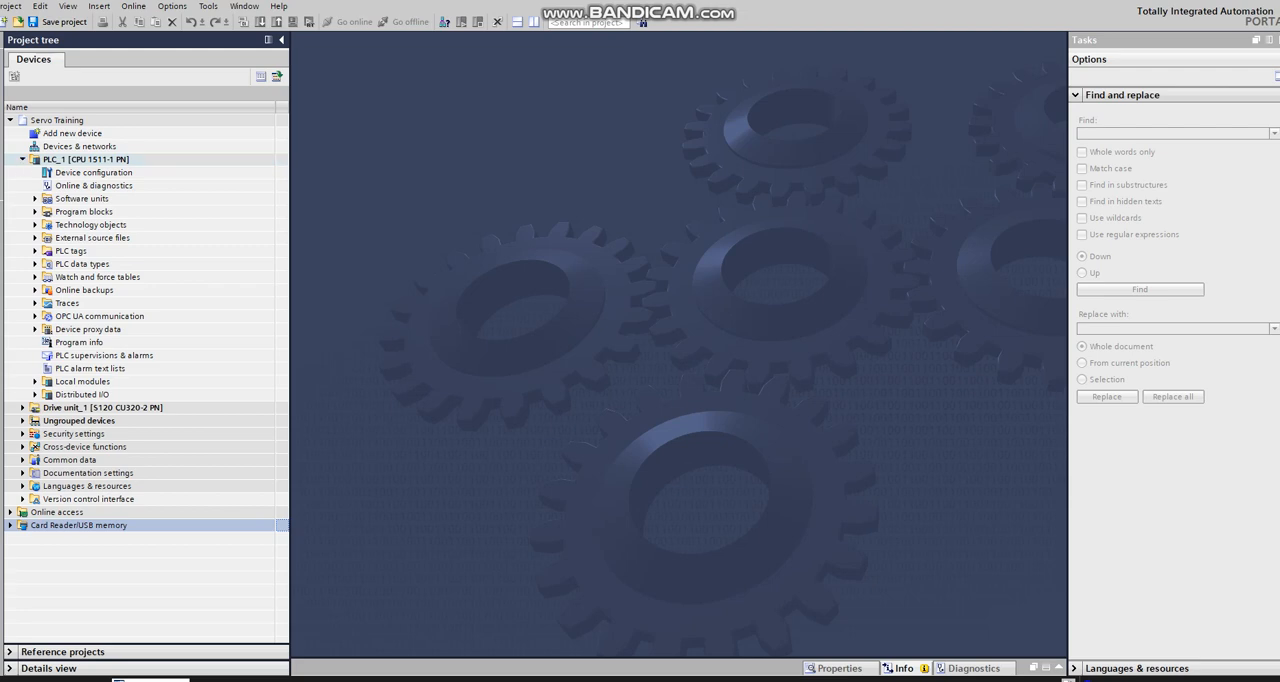
click(35, 226)
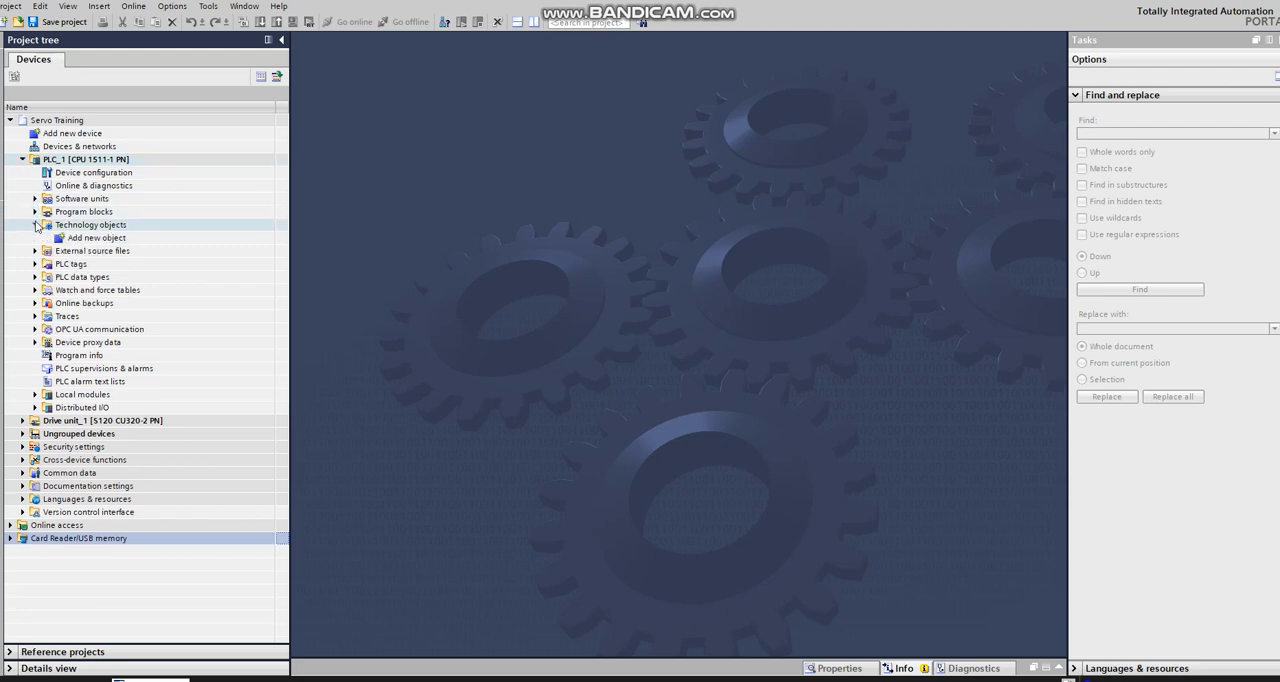
click(114, 241)
double_click(115, 243)
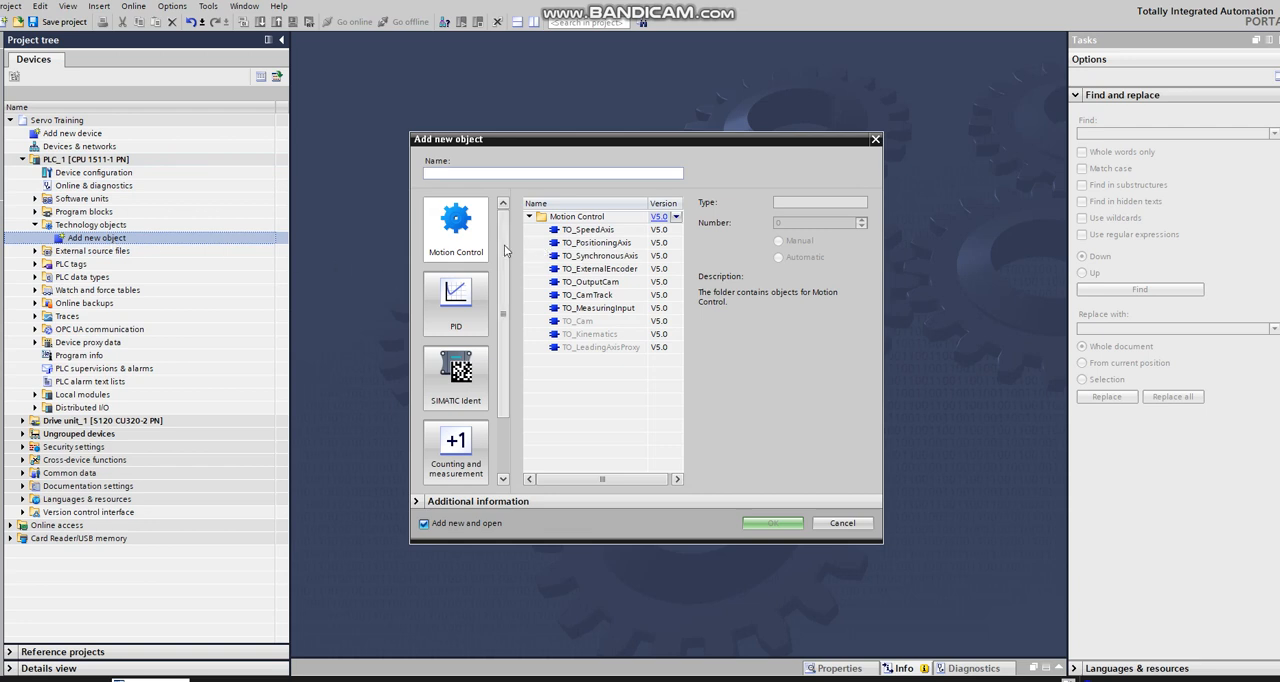
click(595, 243)
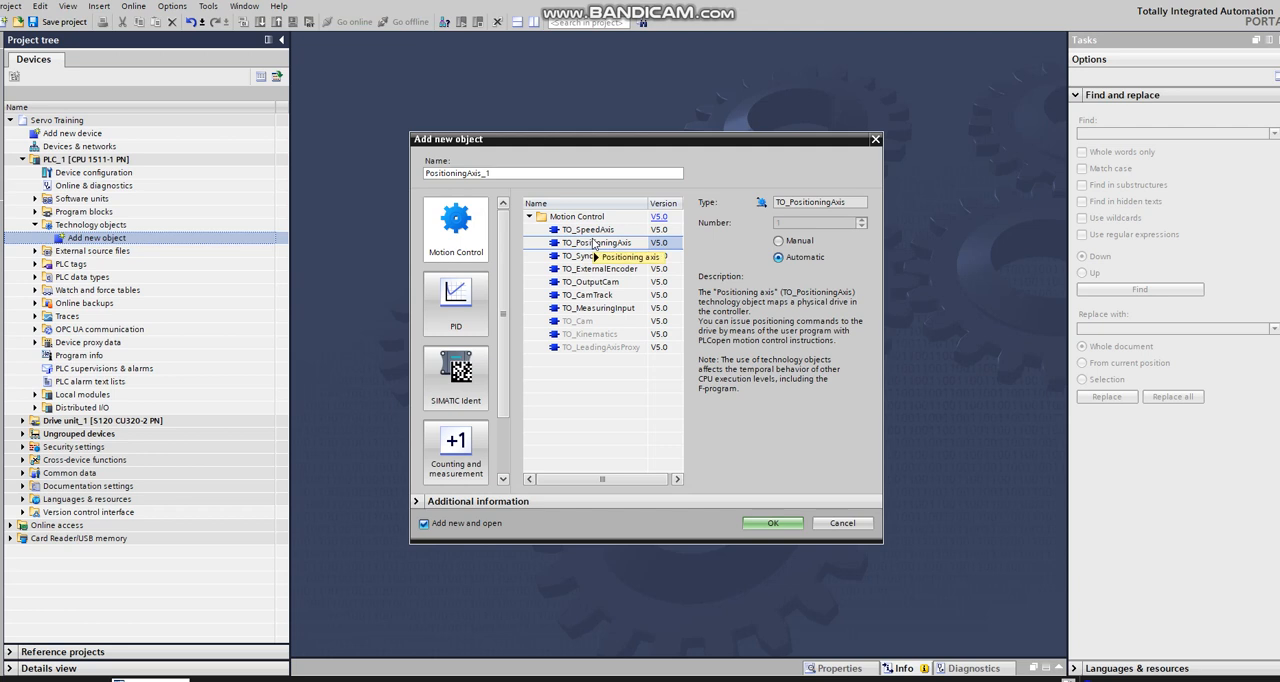
click(771, 525)
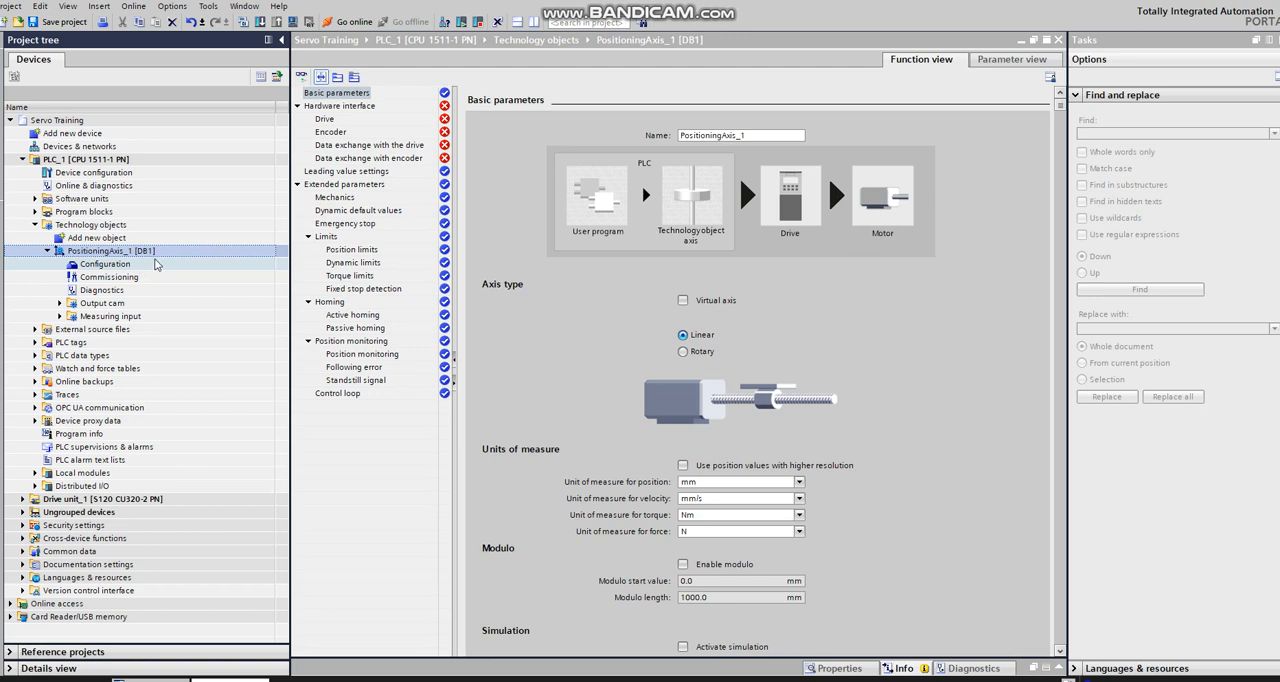
Step: Look at the positioning axis's parameter view, return to the function view, and rename the axis to Axis1
click(1030, 64)
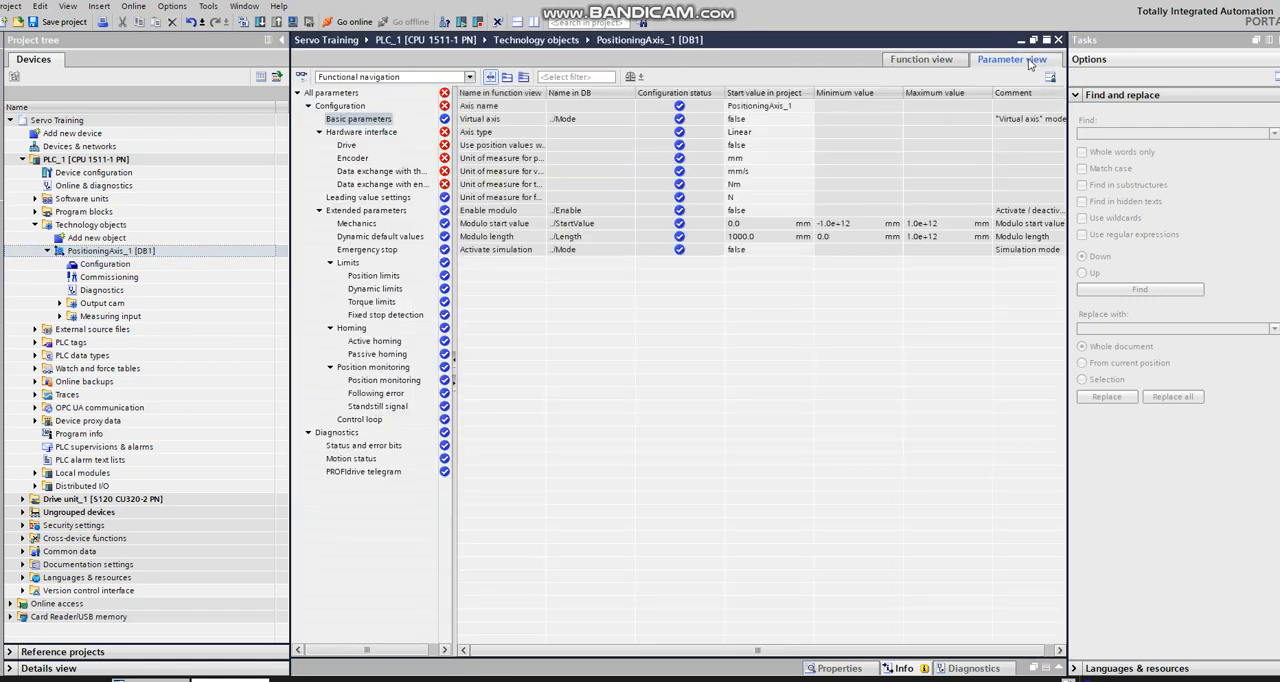
click(922, 60)
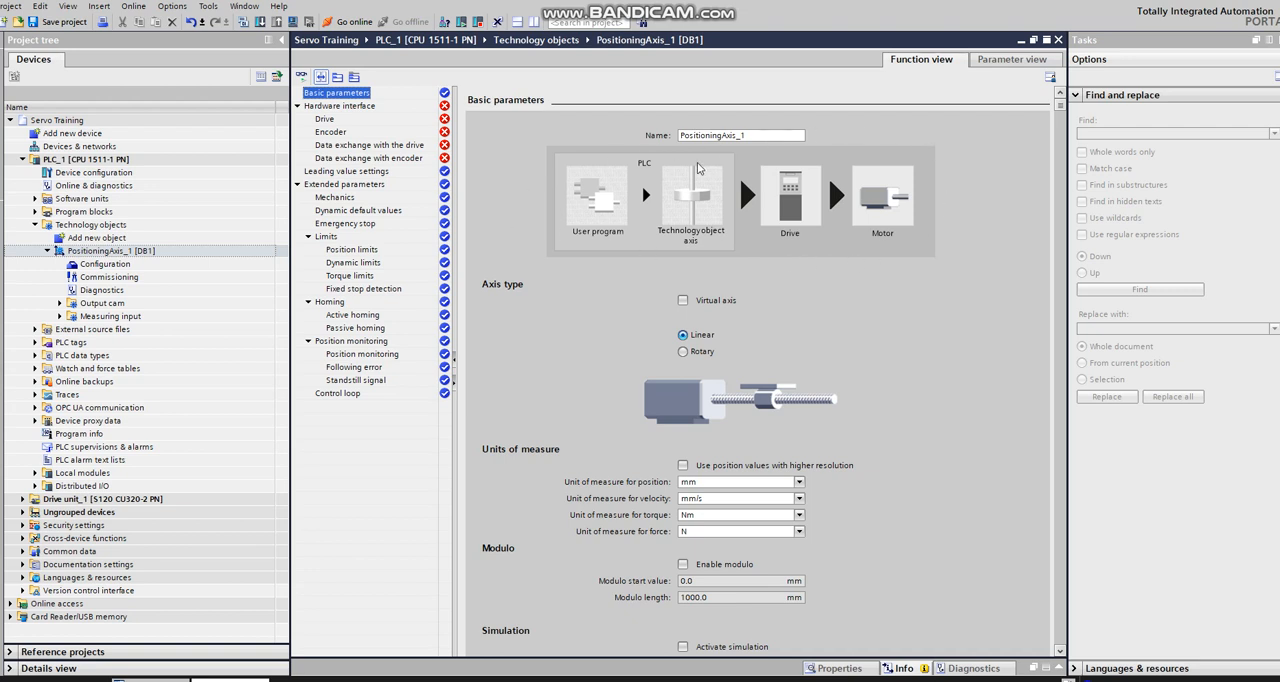
click(747, 135)
key(BackSpace)
key(BackSpace)
key(BackSpace)
key(BackSpace)
key(BackSpace)
key(BackSpace)
key(BackSpace)
key(BackSpace)
key(BackSpace)
key(BackSpace)
key(BackSpace)
key(BackSpace)
key(BackSpace)
key(BackSpace)
key(BackSpace)
key(BackSpace)
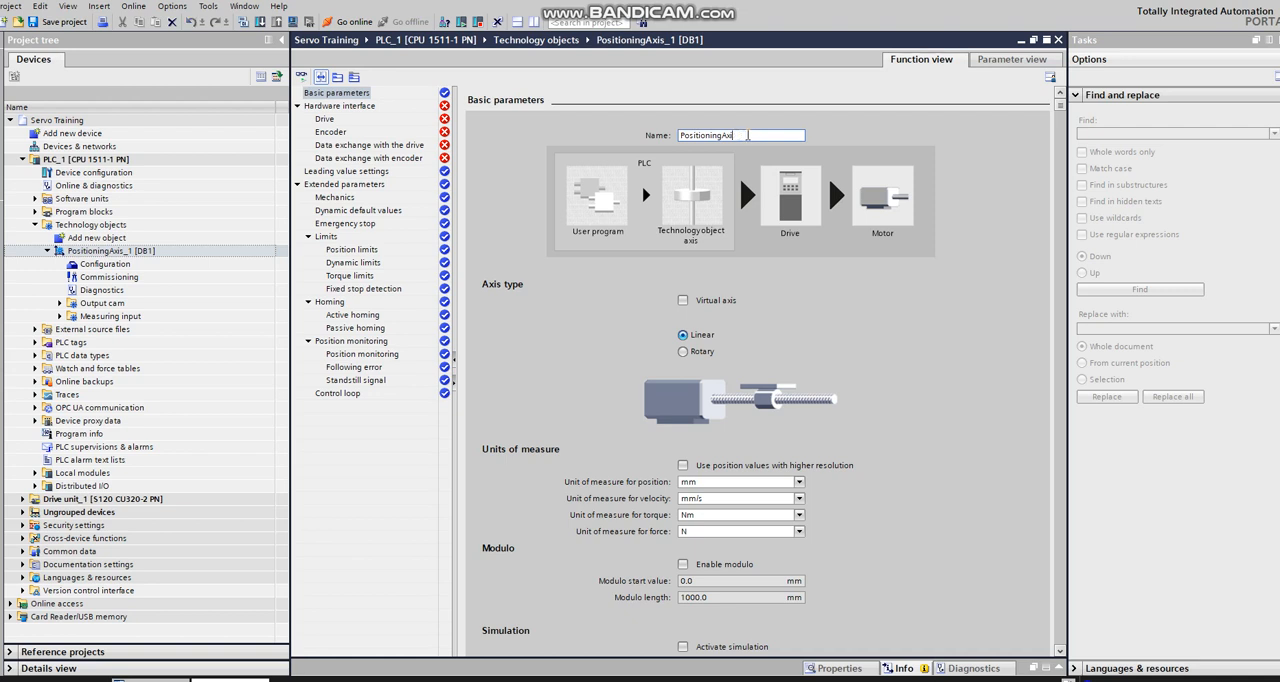
text(Axis 1)
key(Return)
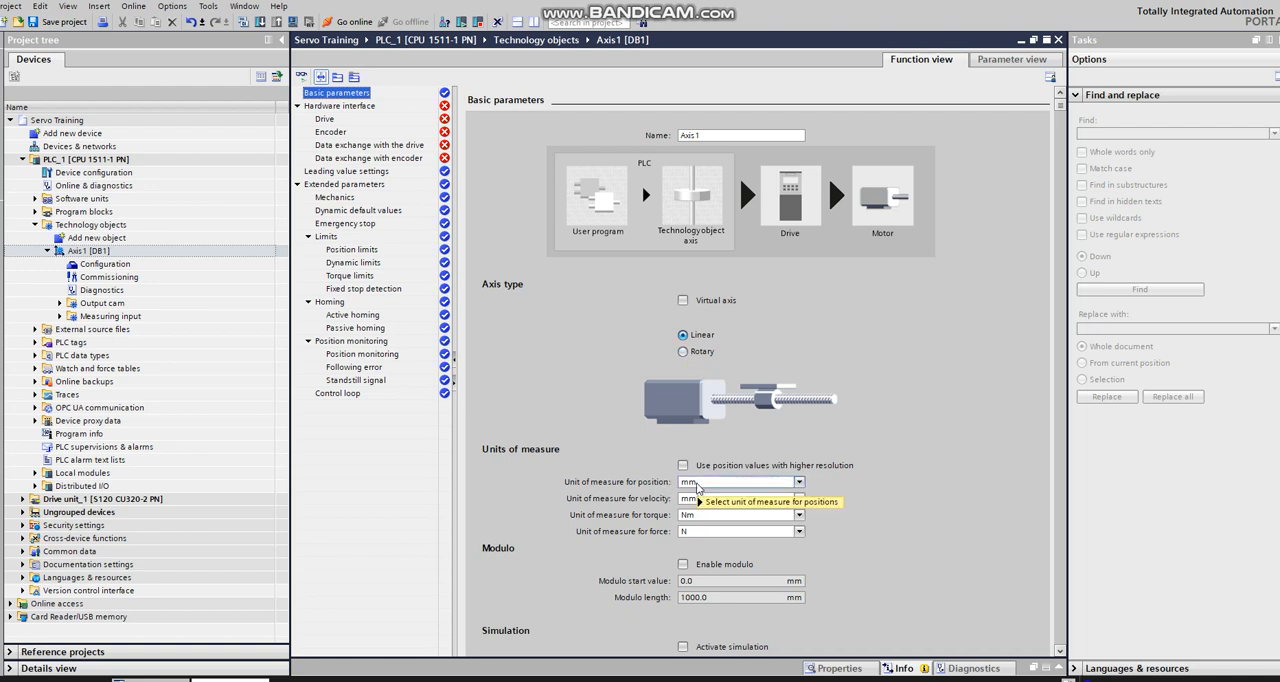
Step: Switch Axis1's type to Rotary and back to Linear, accepting the configuration reset each time
mouse_move(697, 487)
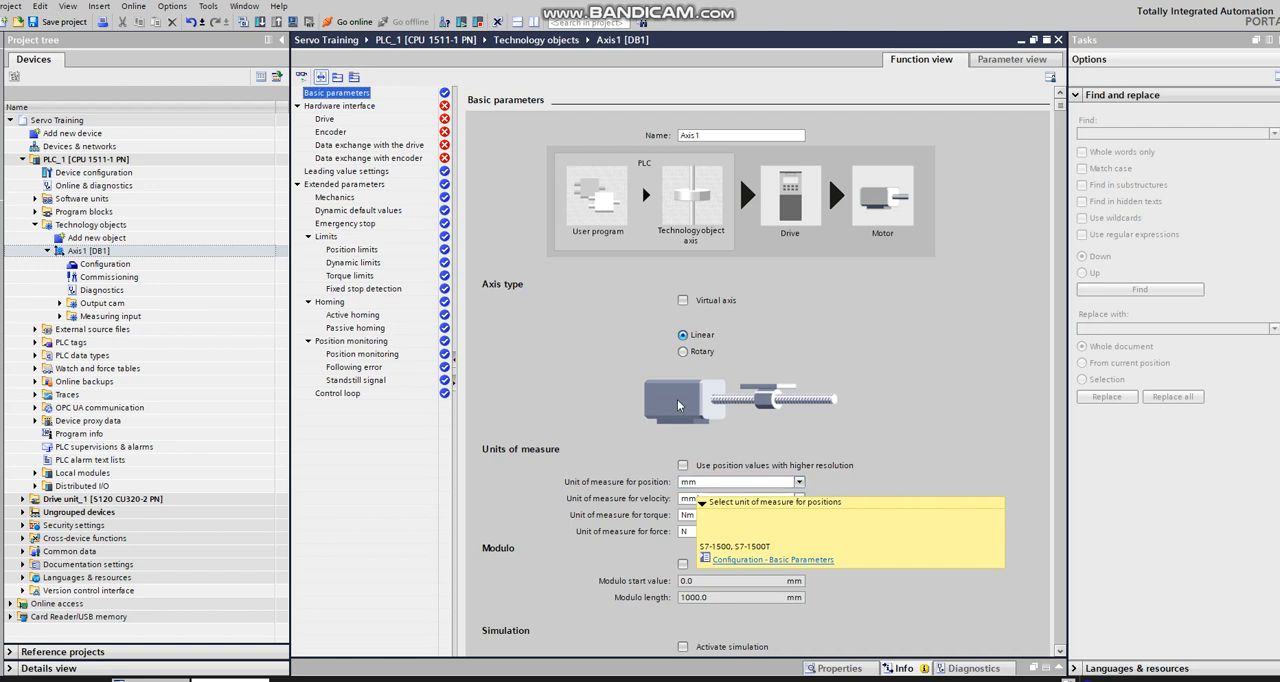
click(684, 353)
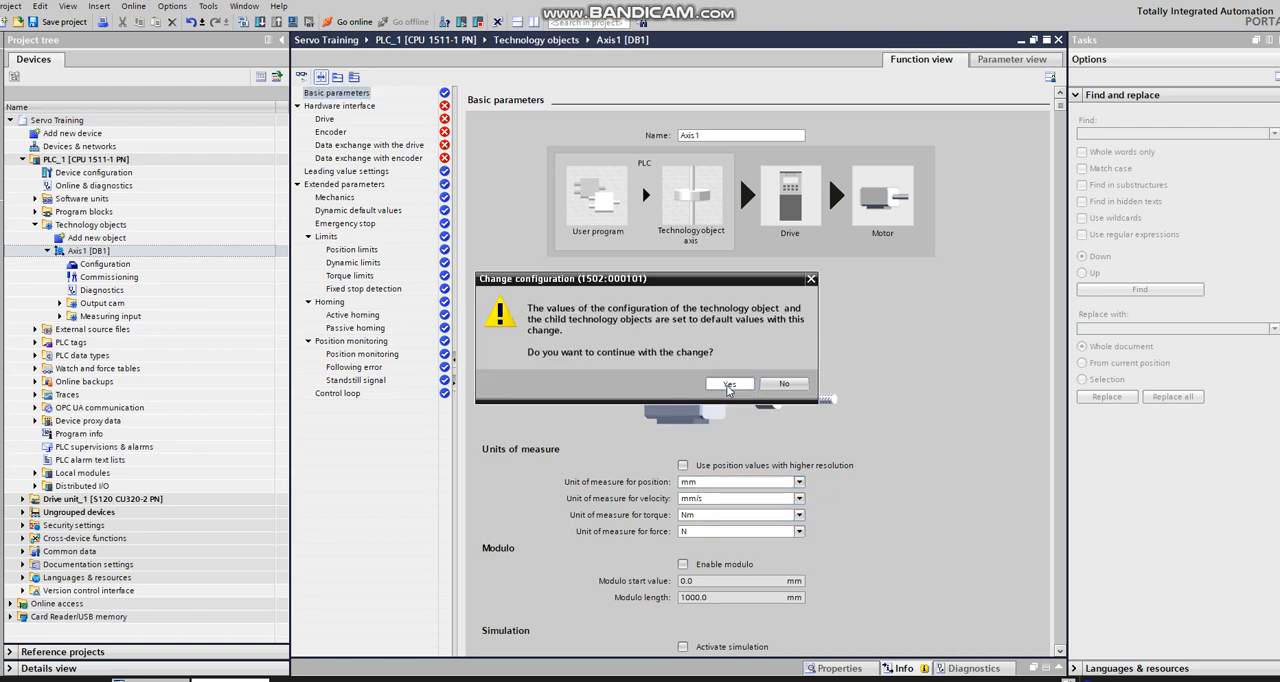
click(729, 386)
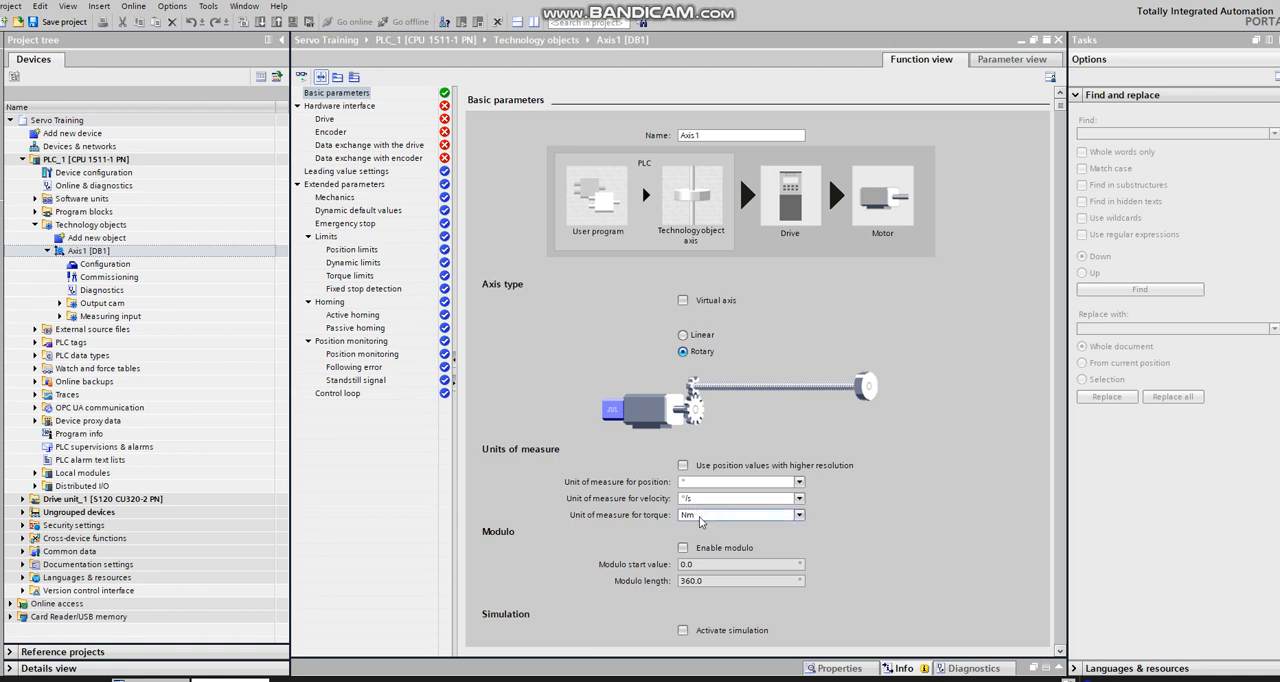
click(683, 336)
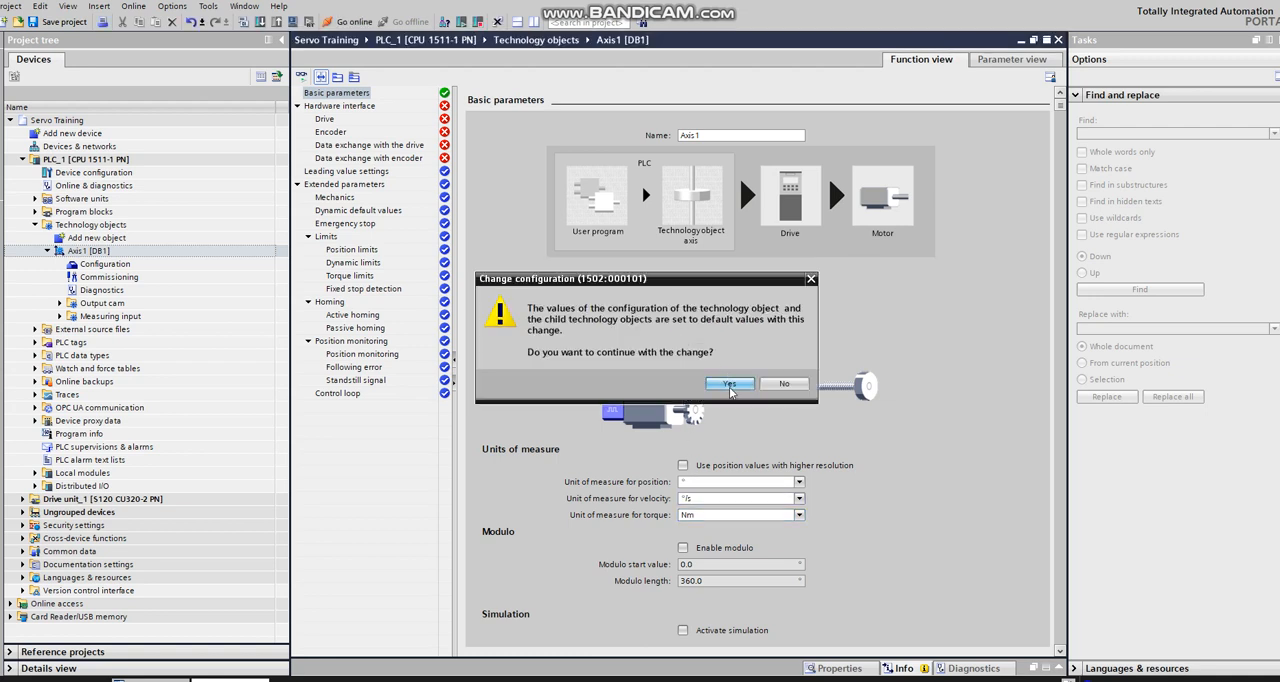
click(729, 384)
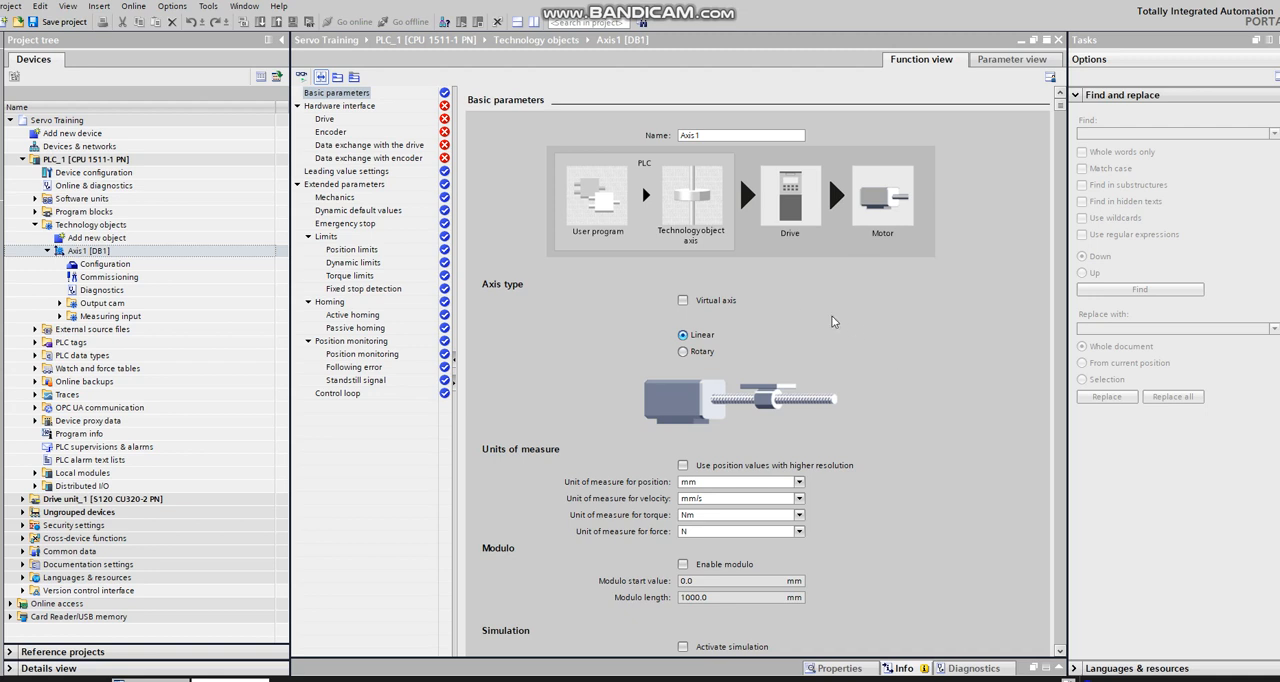
Step: Configure Axis1 as a virtual axis in its basic parameters
click(684, 301)
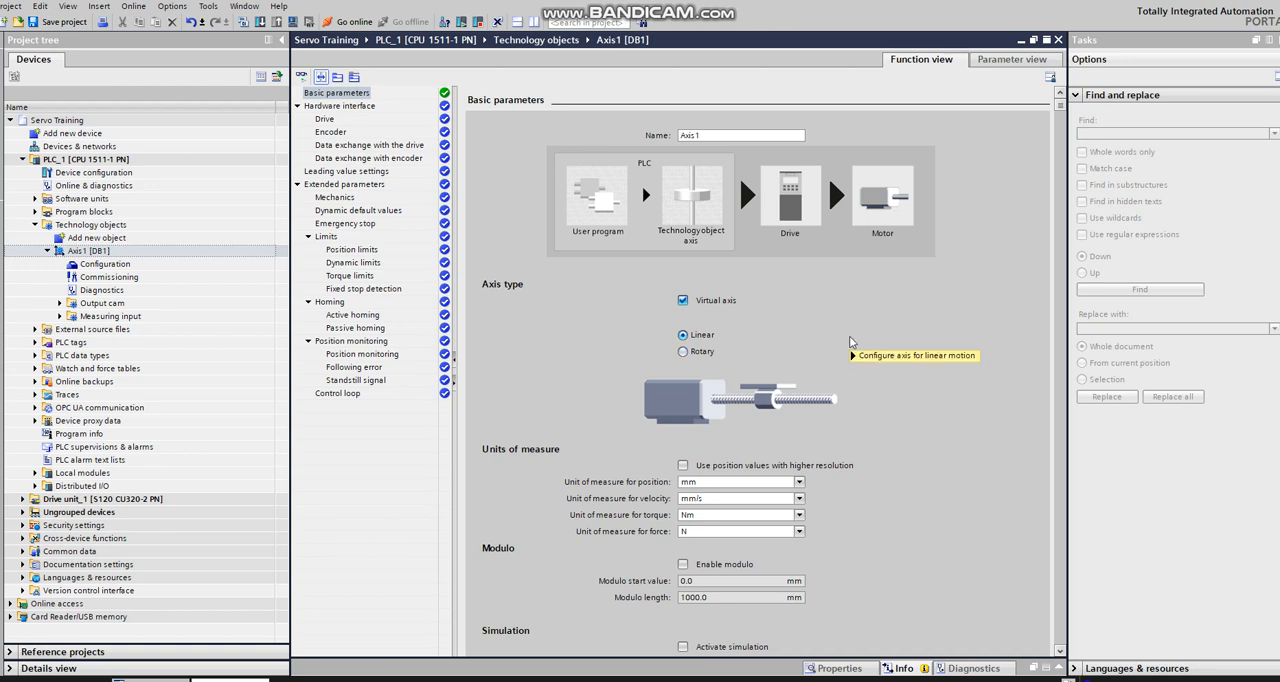
mouse_move(851, 342)
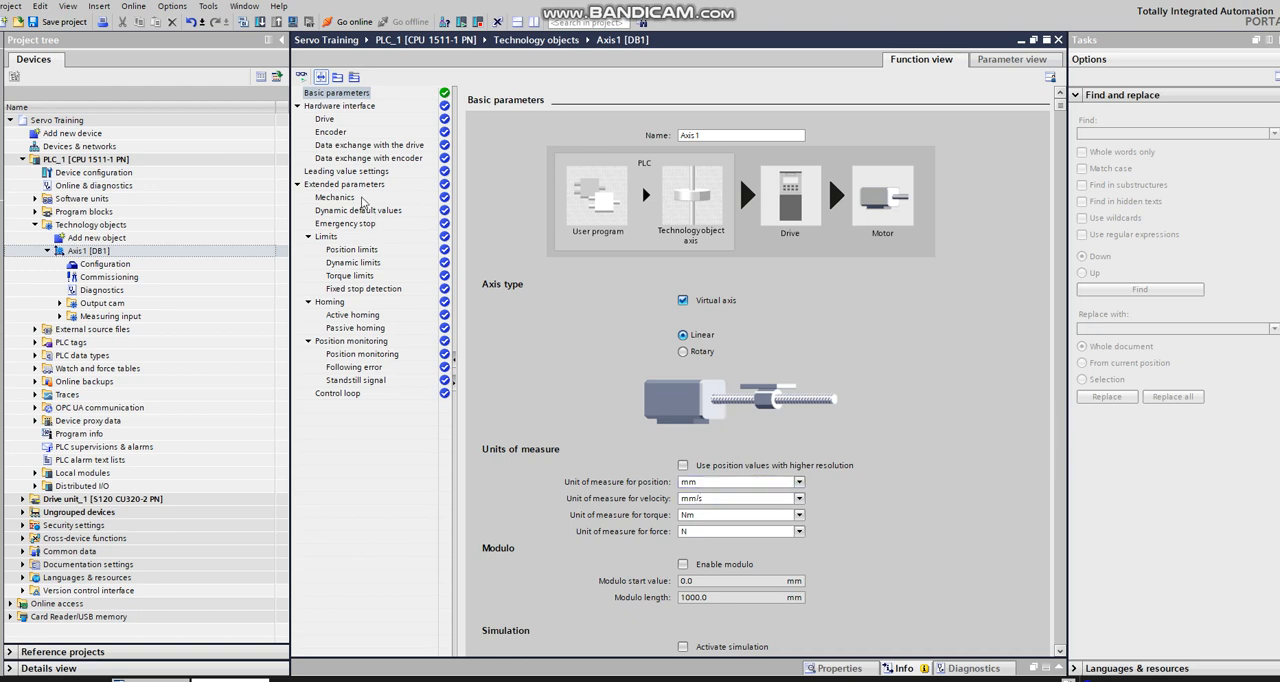
Step: Try to assign Drive unit_1 from PROFINET IO-System (100) as the drive of Axis1
click(326, 120)
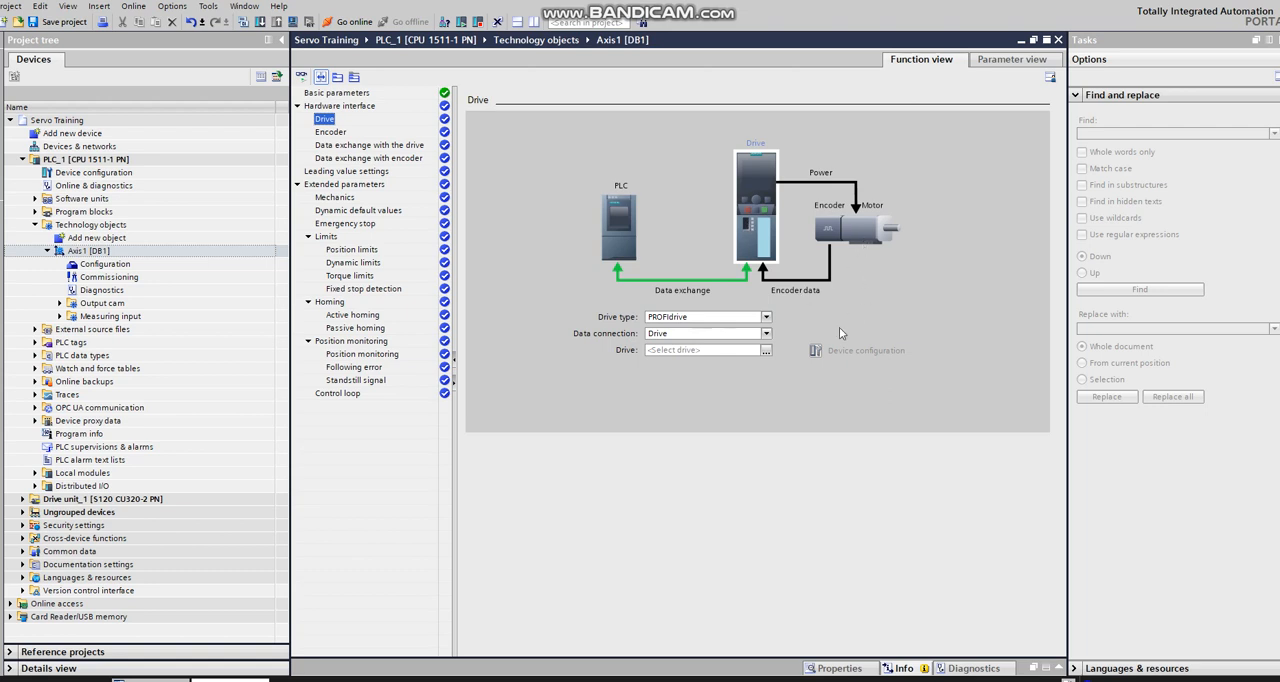
click(767, 351)
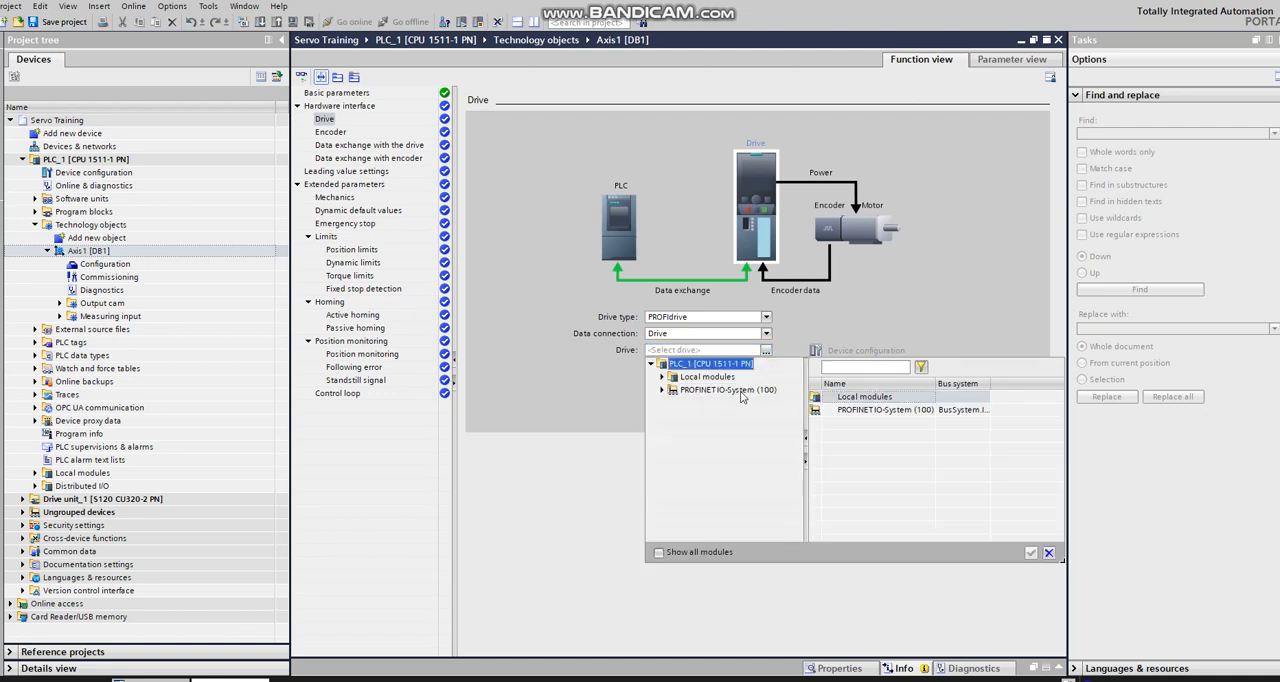
click(738, 391)
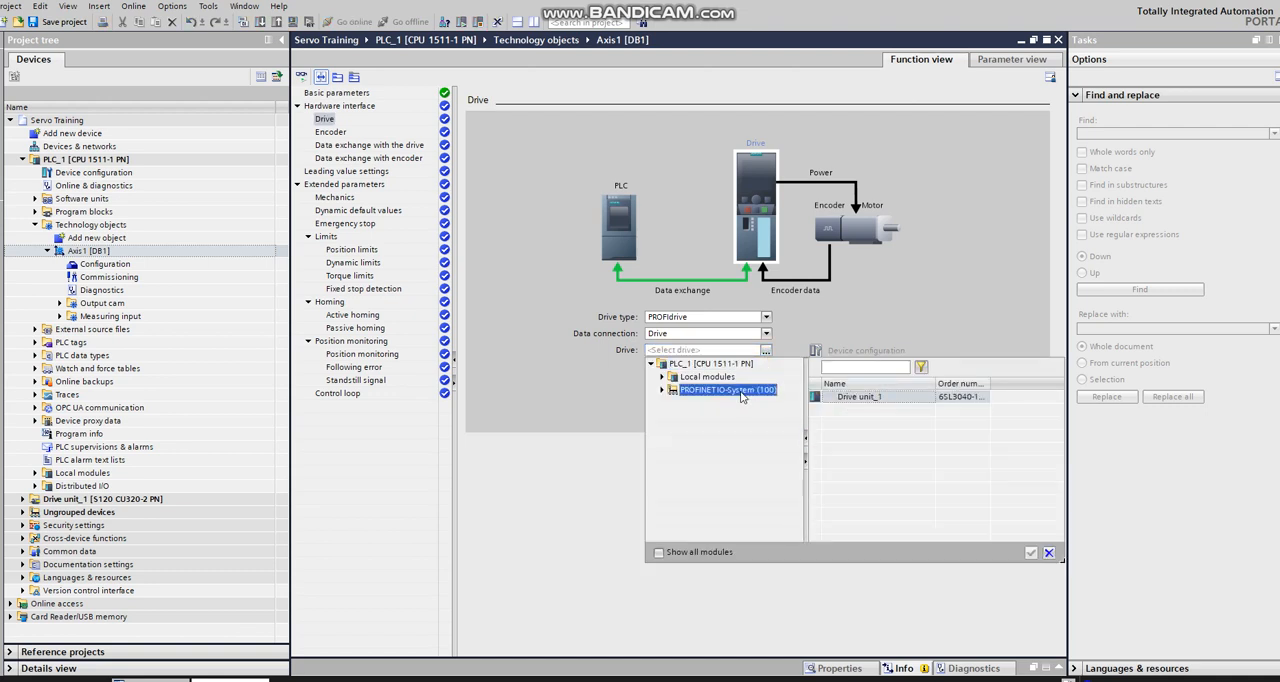
click(839, 399)
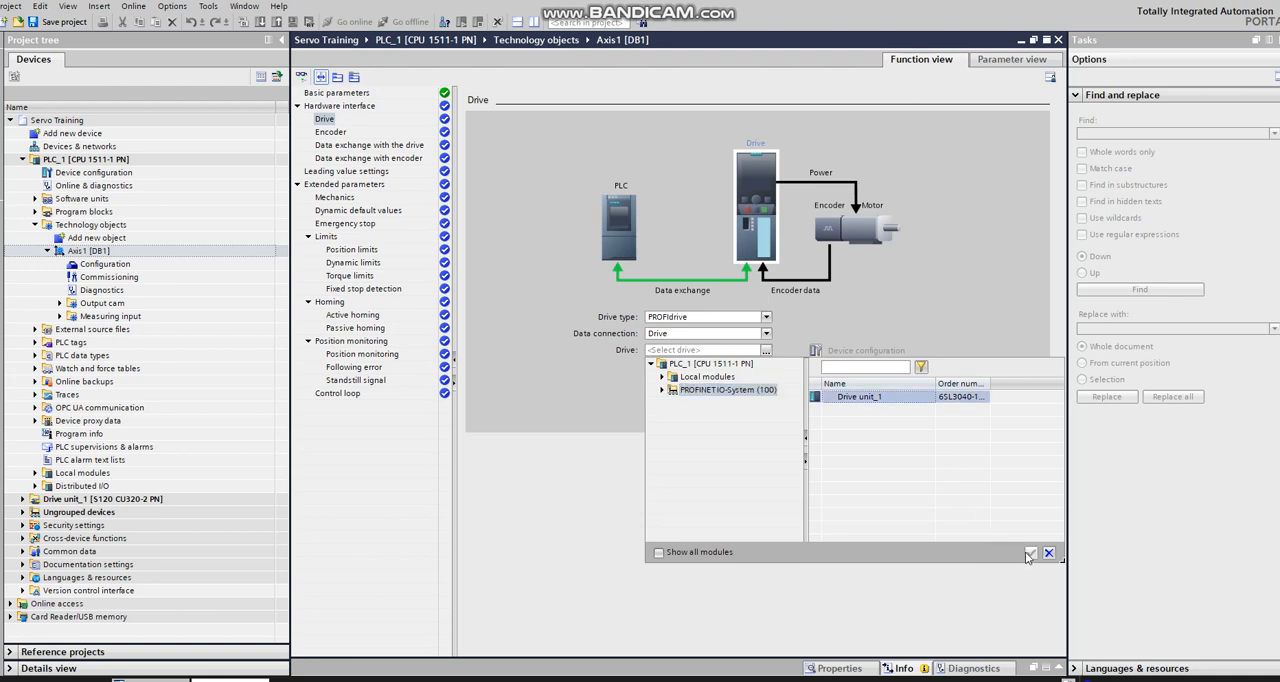
click(988, 324)
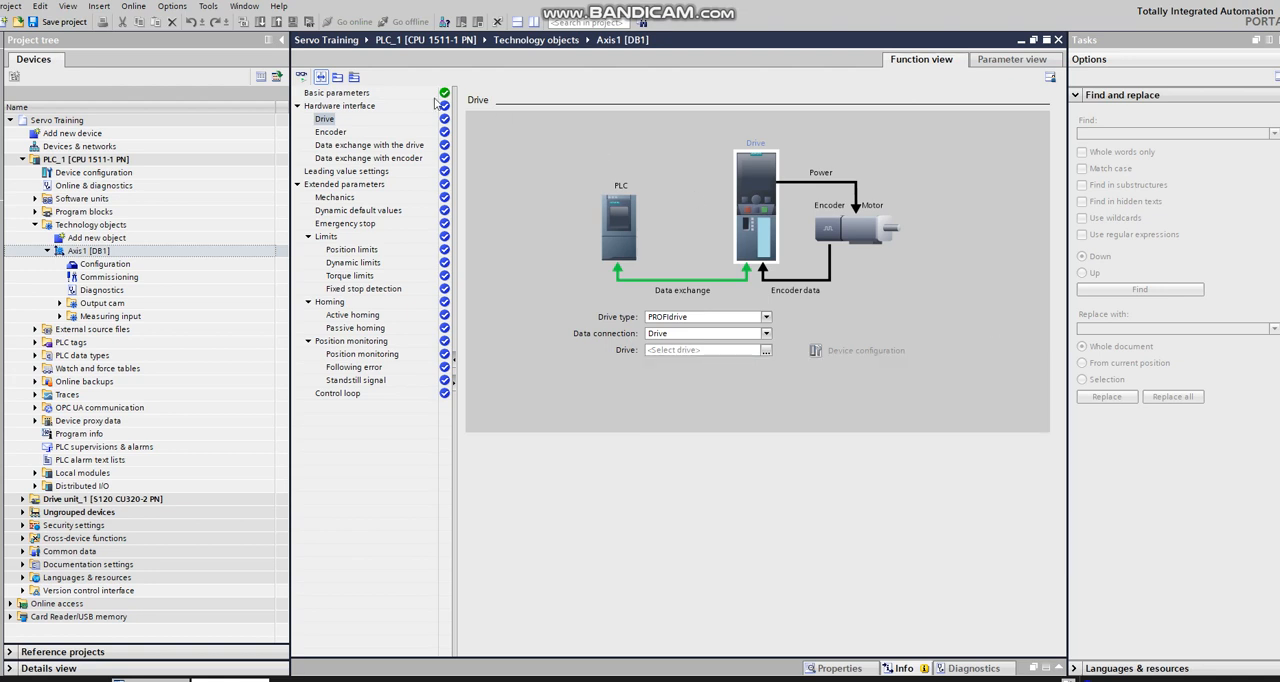
Step: Try to assign Drive unit_1 from PROFINET IO-System (100) as the encoder and view the available encoder types
click(337, 132)
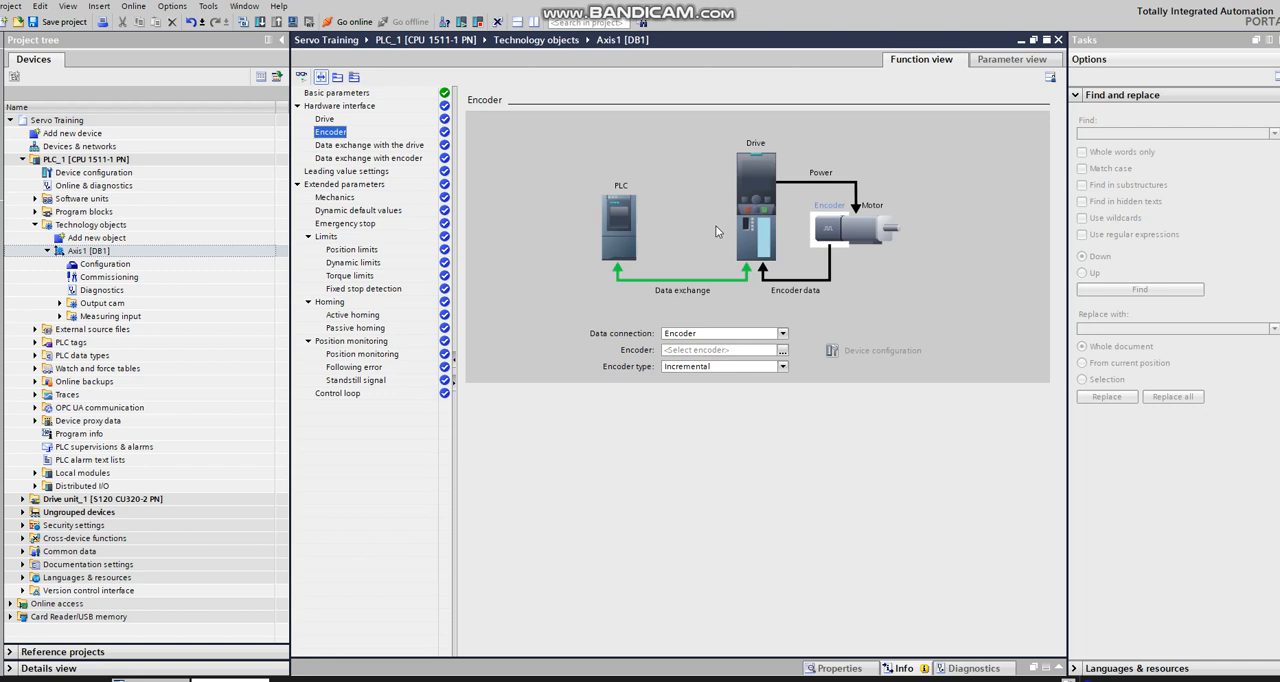
click(783, 350)
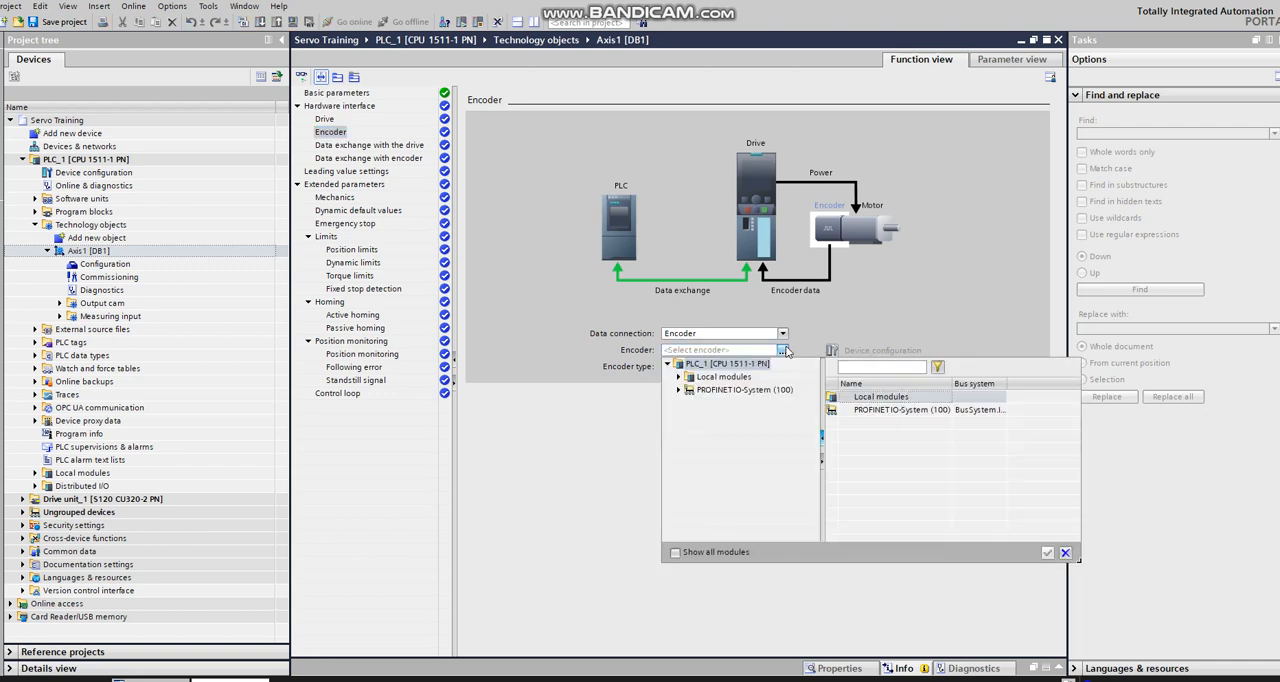
click(722, 390)
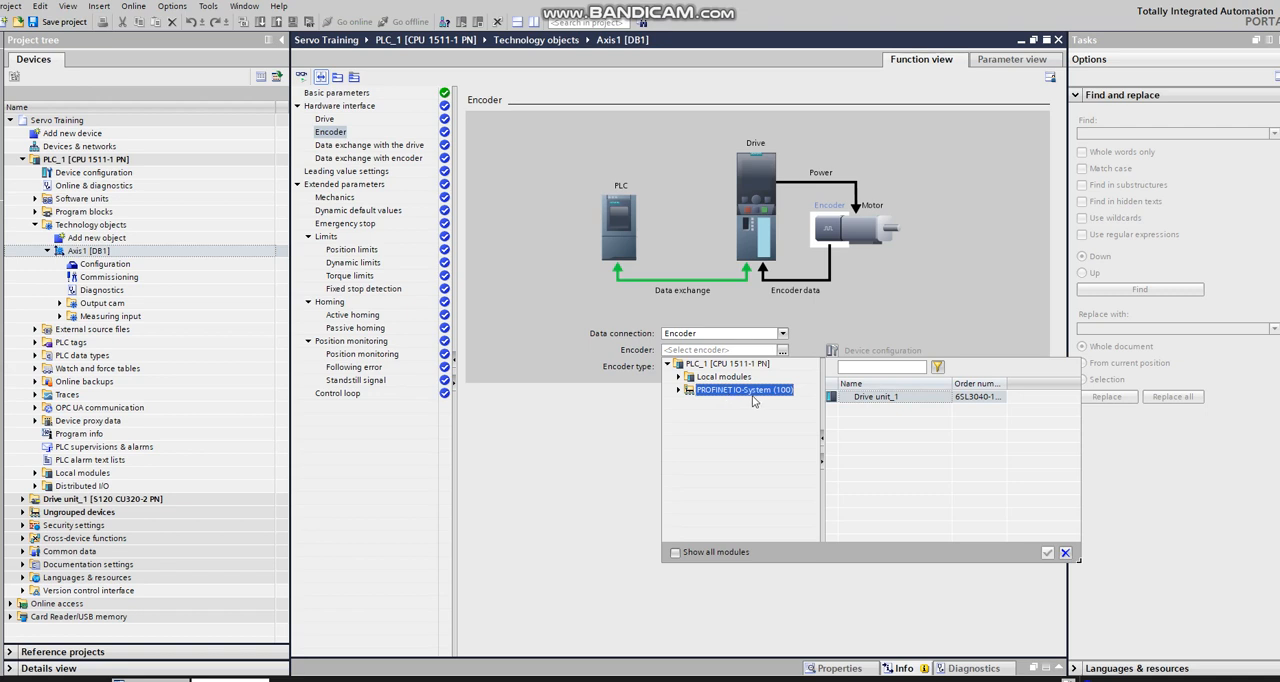
click(884, 418)
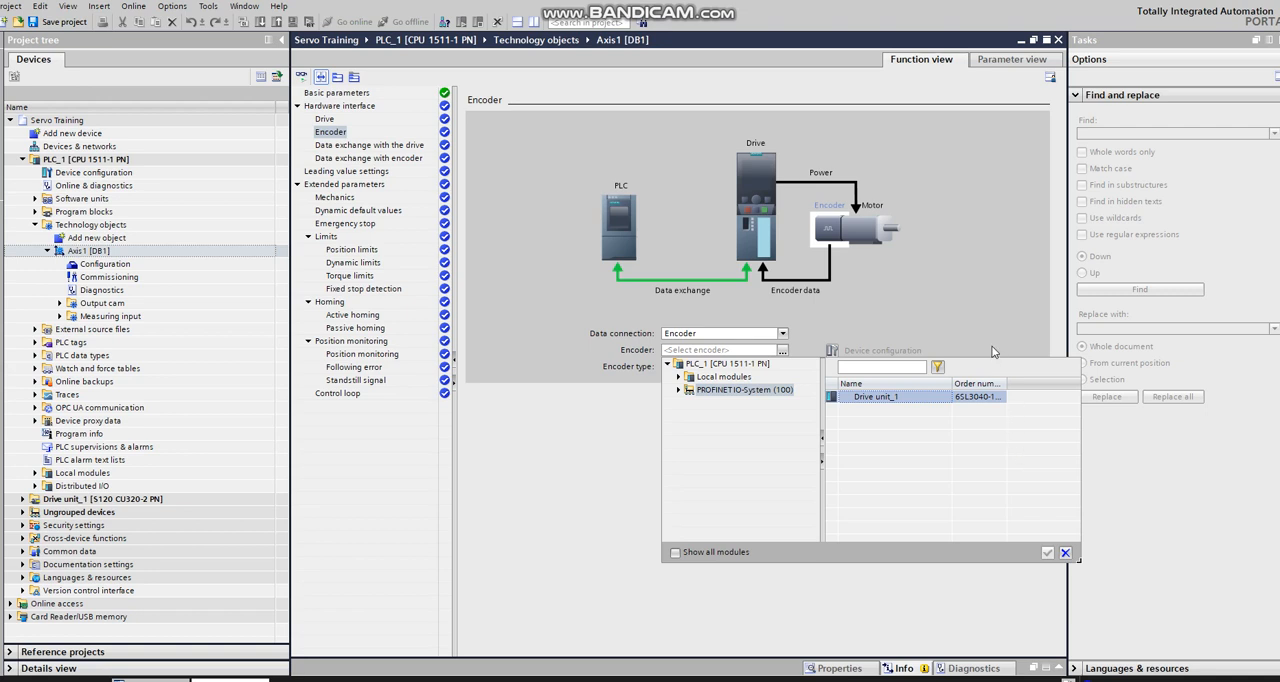
click(970, 320)
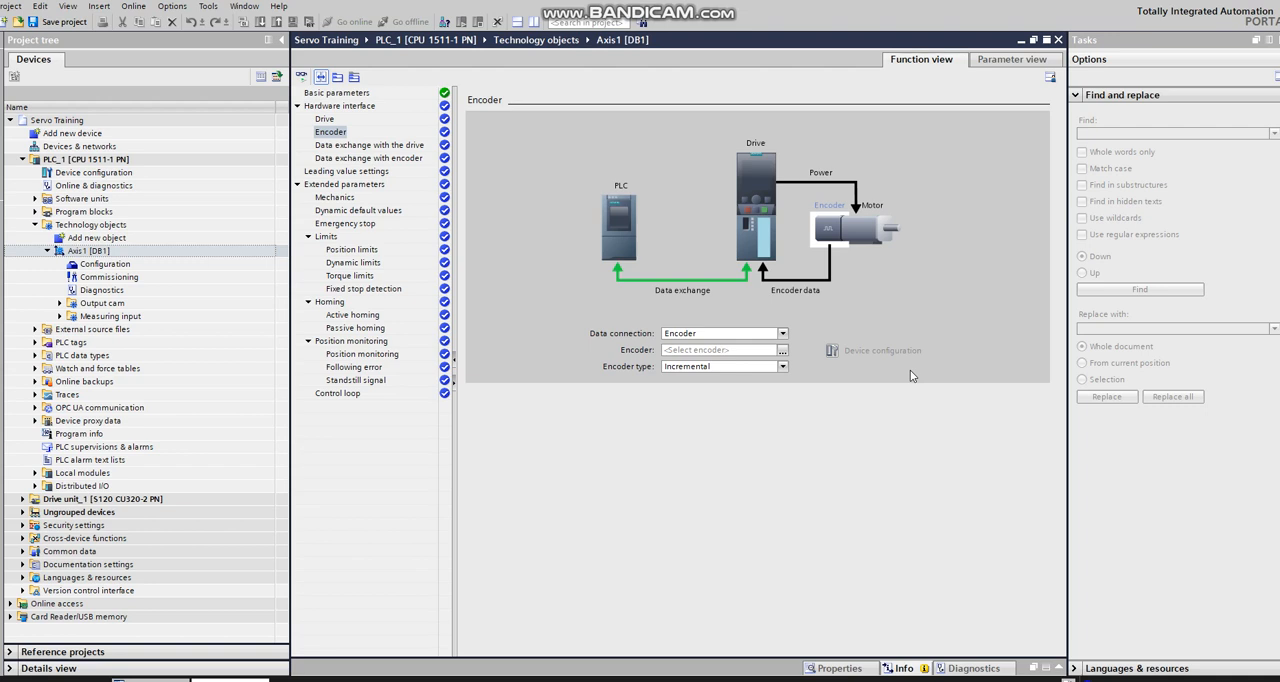
click(783, 367)
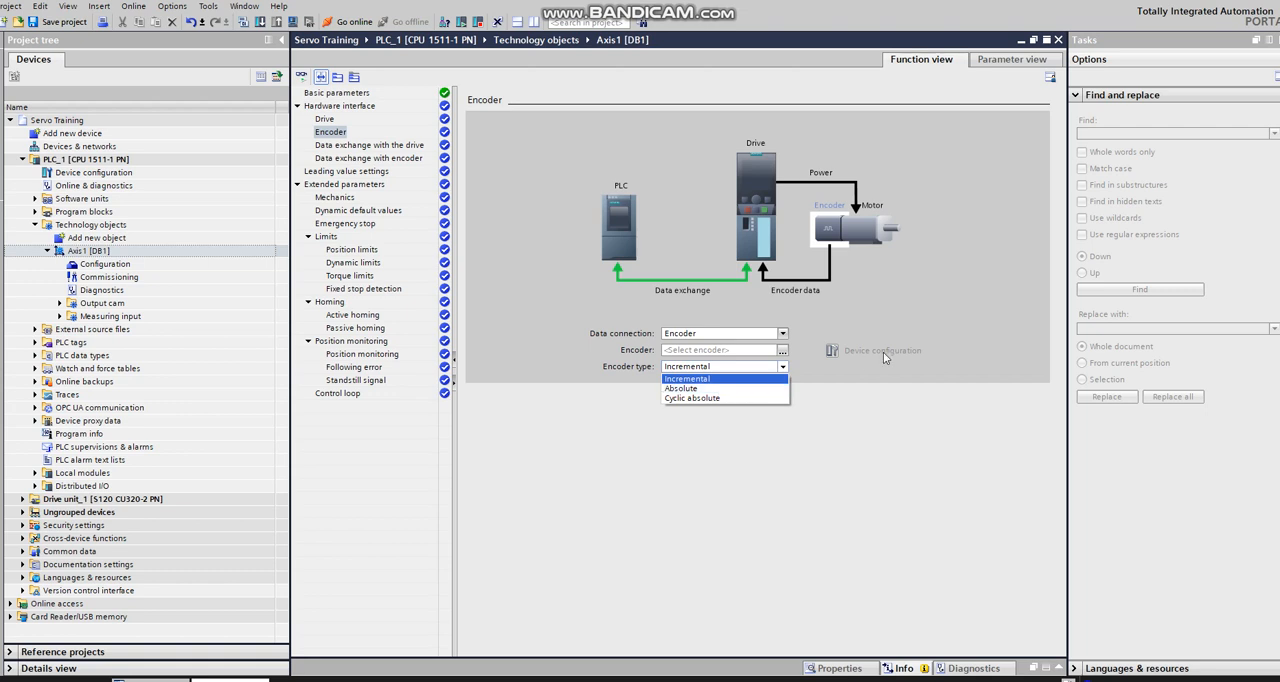
click(919, 323)
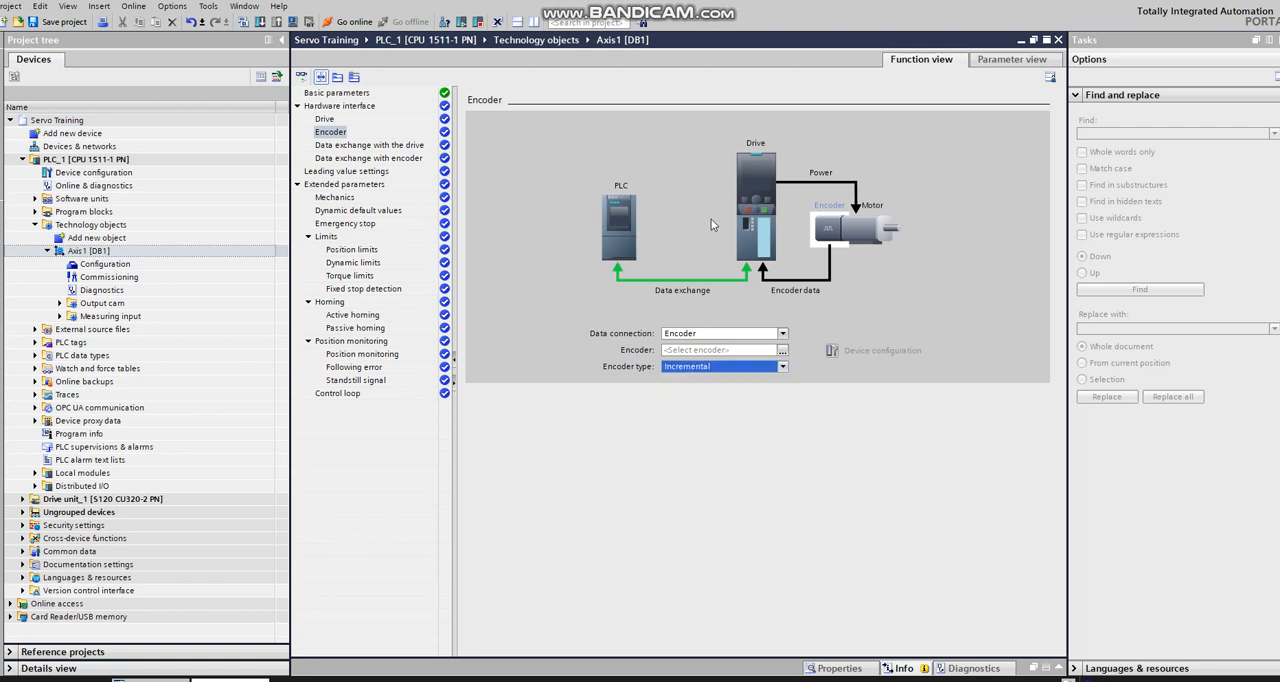
Step: Examine Axis1's data exchange settings for the drive, including the drive telegram choices, and for the encoder
click(391, 147)
click(391, 147)
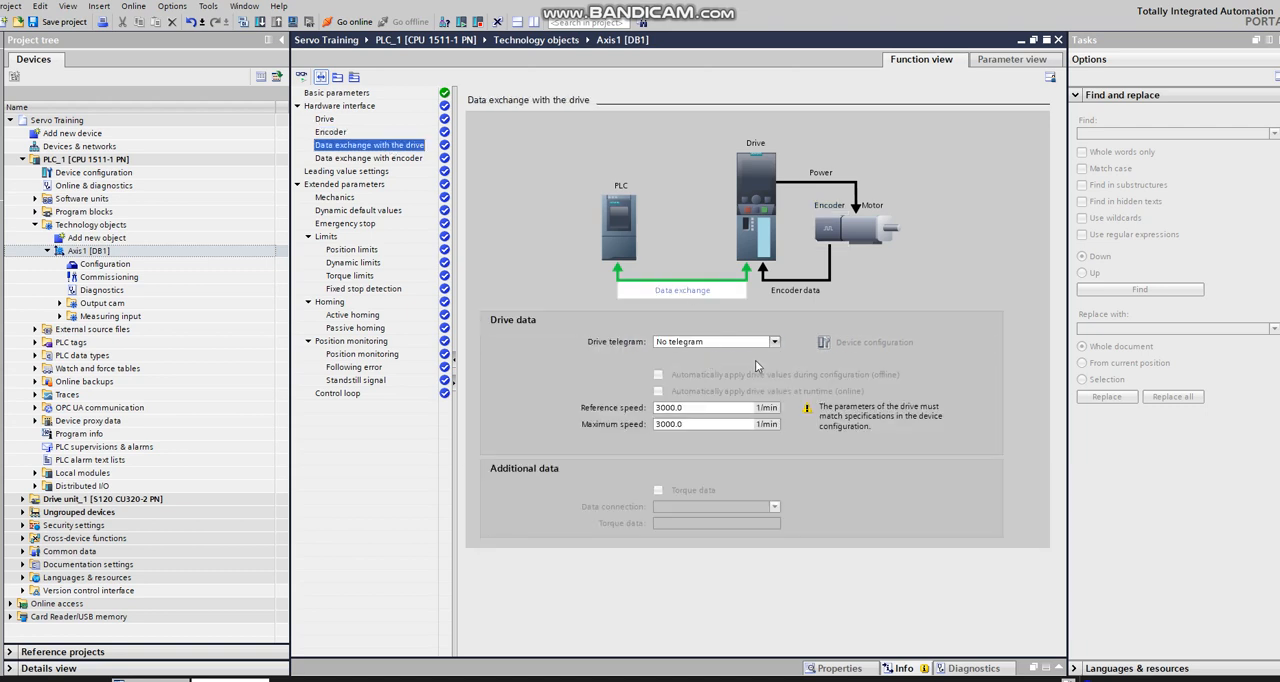
click(774, 343)
click(775, 349)
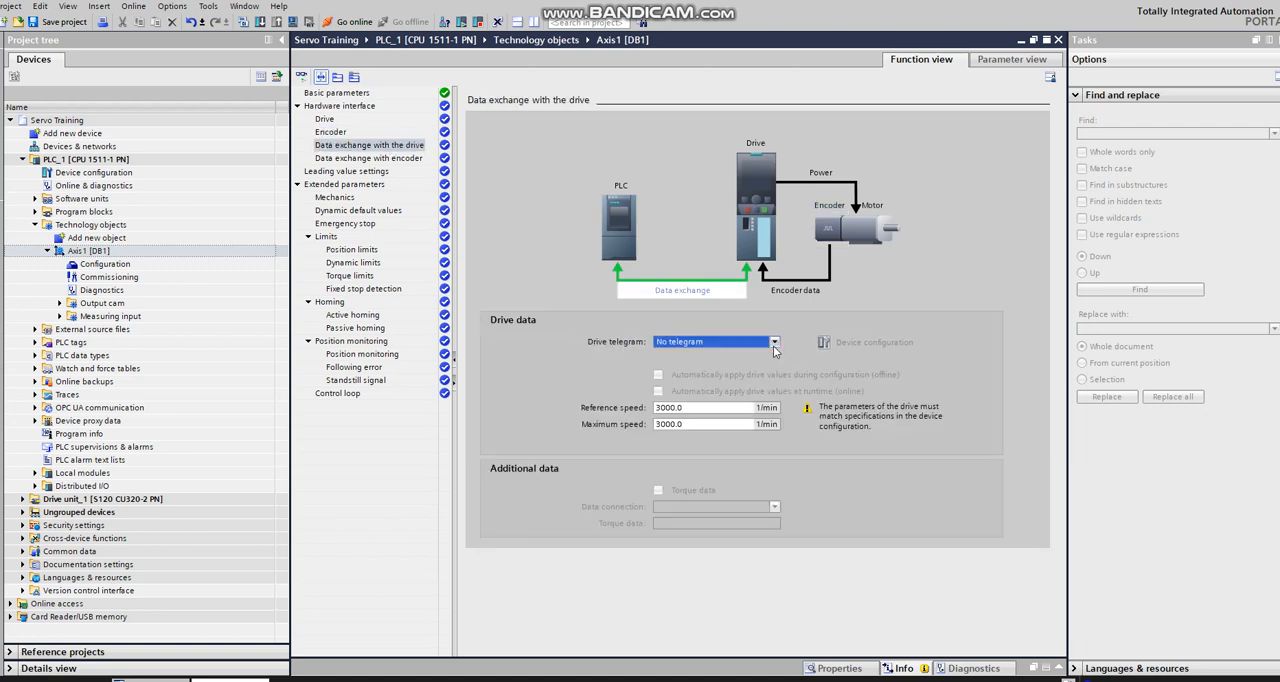
click(391, 160)
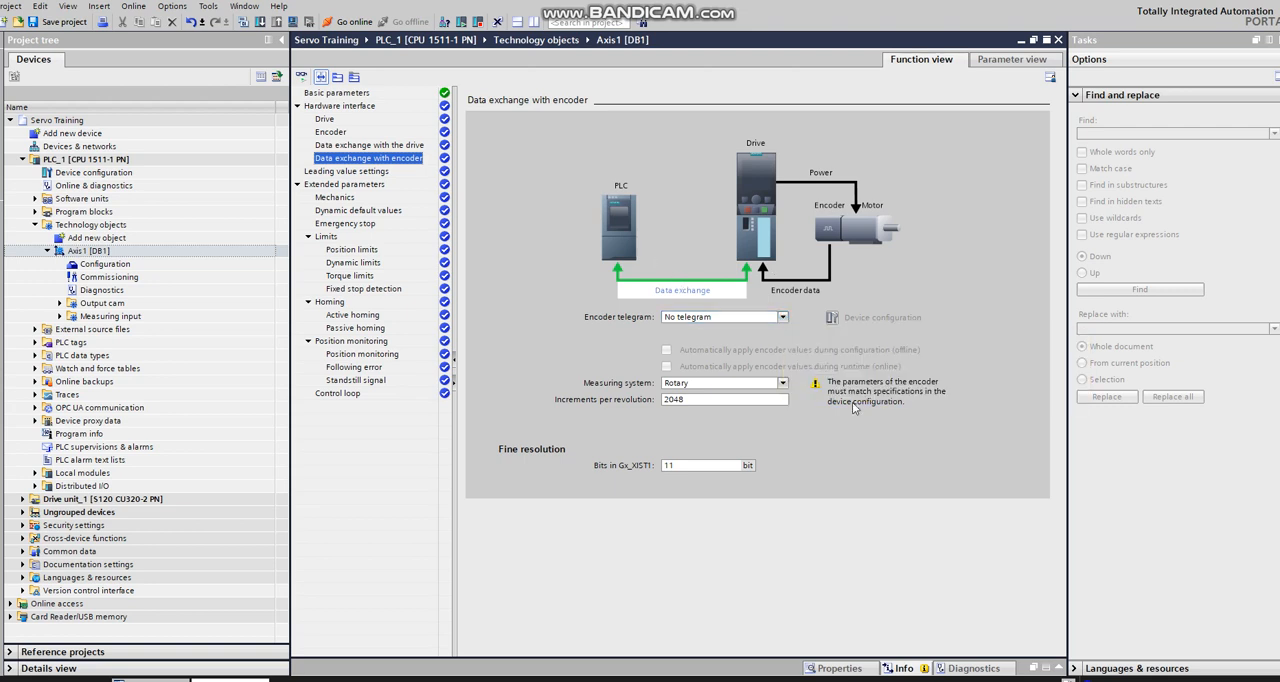
Step: Examine Axis1's leading value settings and the mechanics section of its extended parameters
click(348, 173)
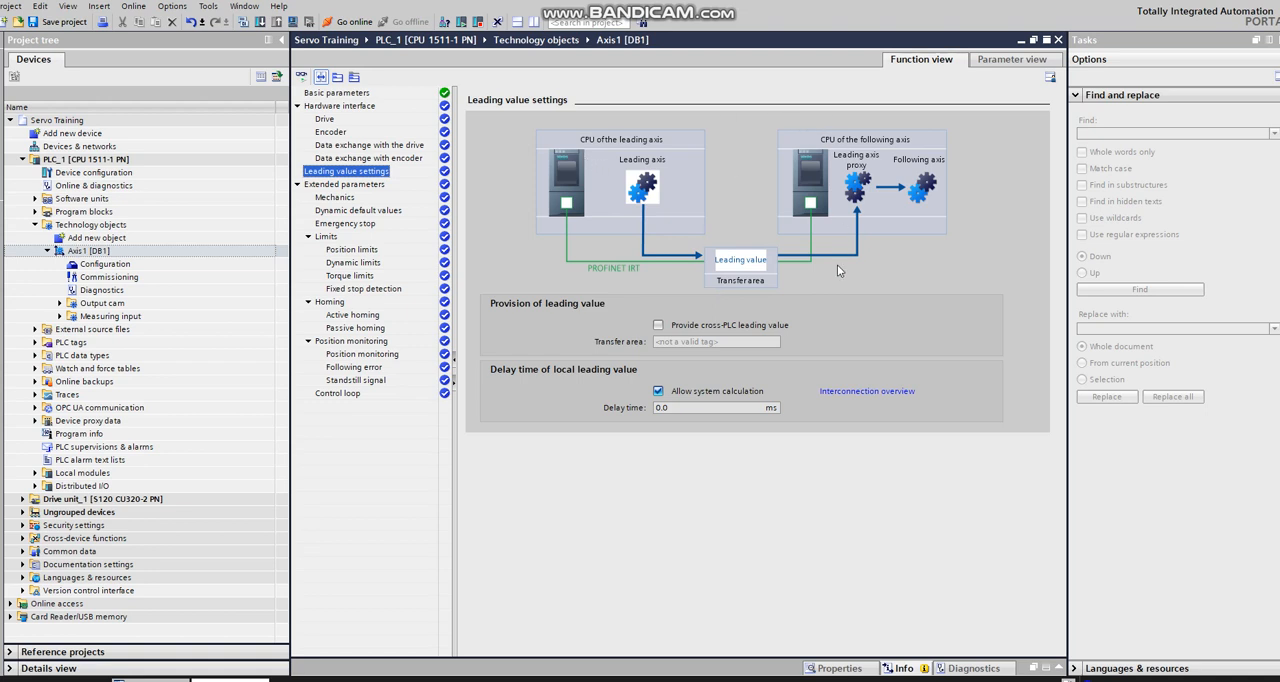
click(371, 188)
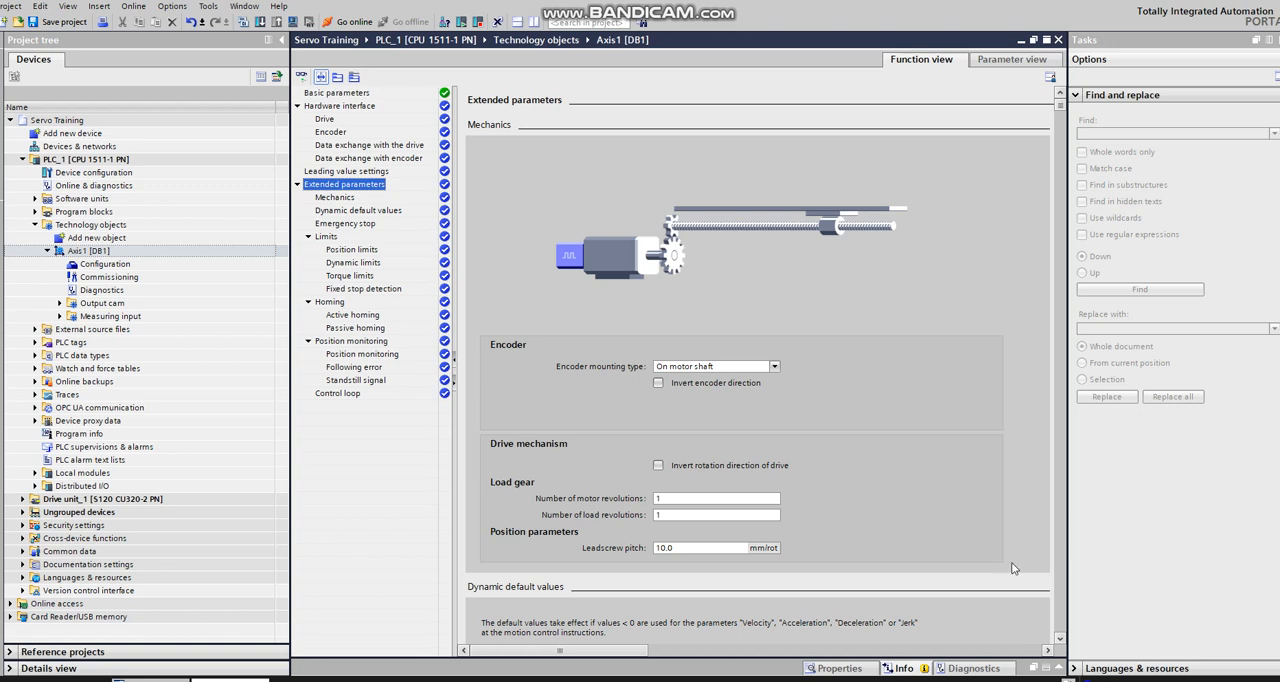
click(1062, 636)
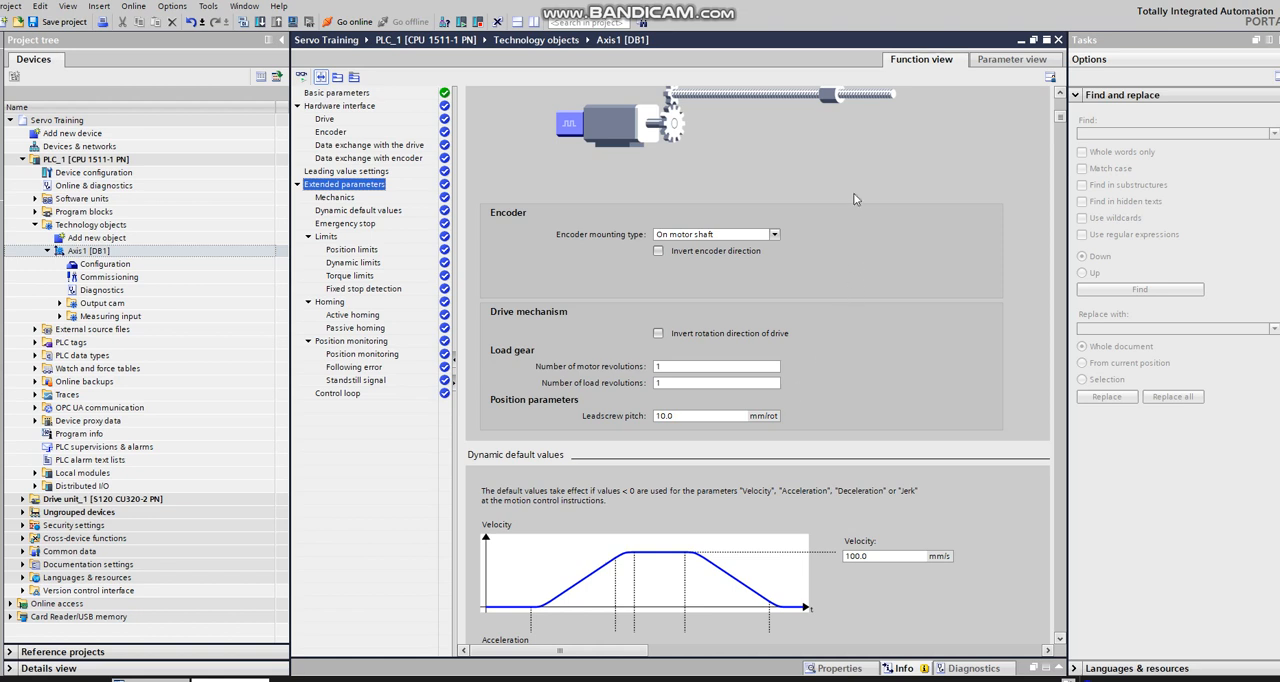
Step: Try 10 as the number of load revolutions in Axis1's load gear and restore the value to 1
scroll(794, 268, up, 1)
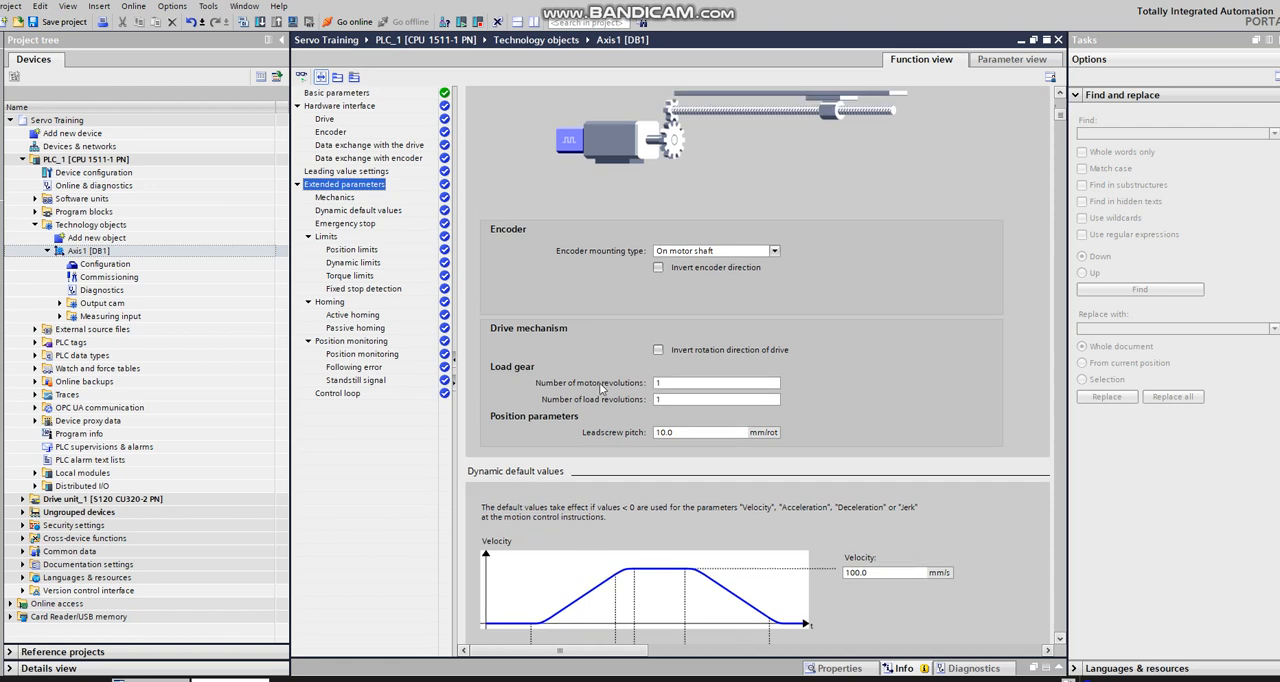
click(669, 383)
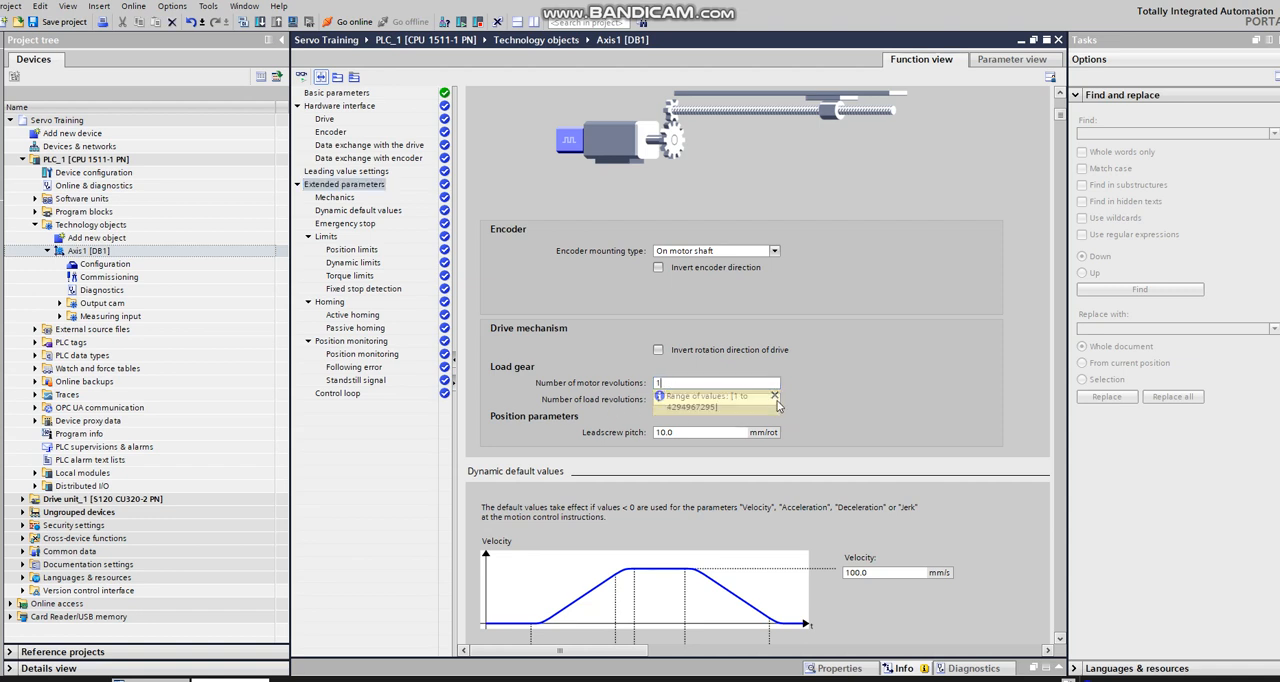
click(775, 397)
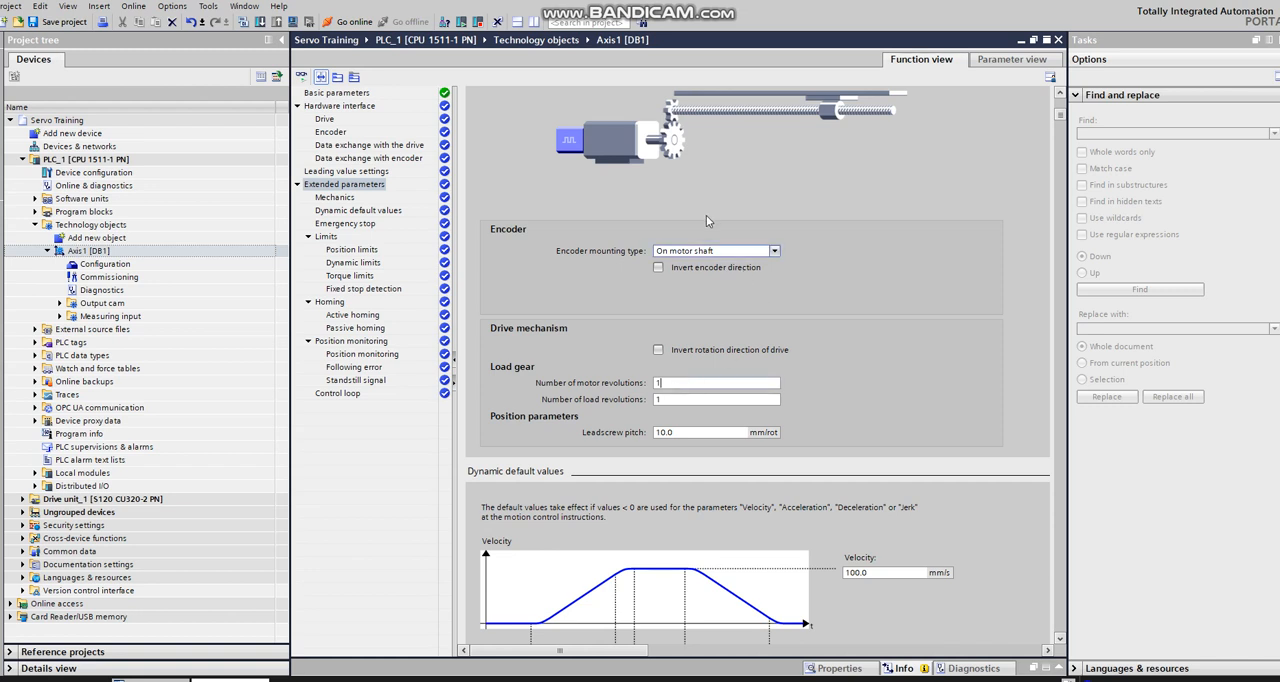
click(670, 402)
text(0)
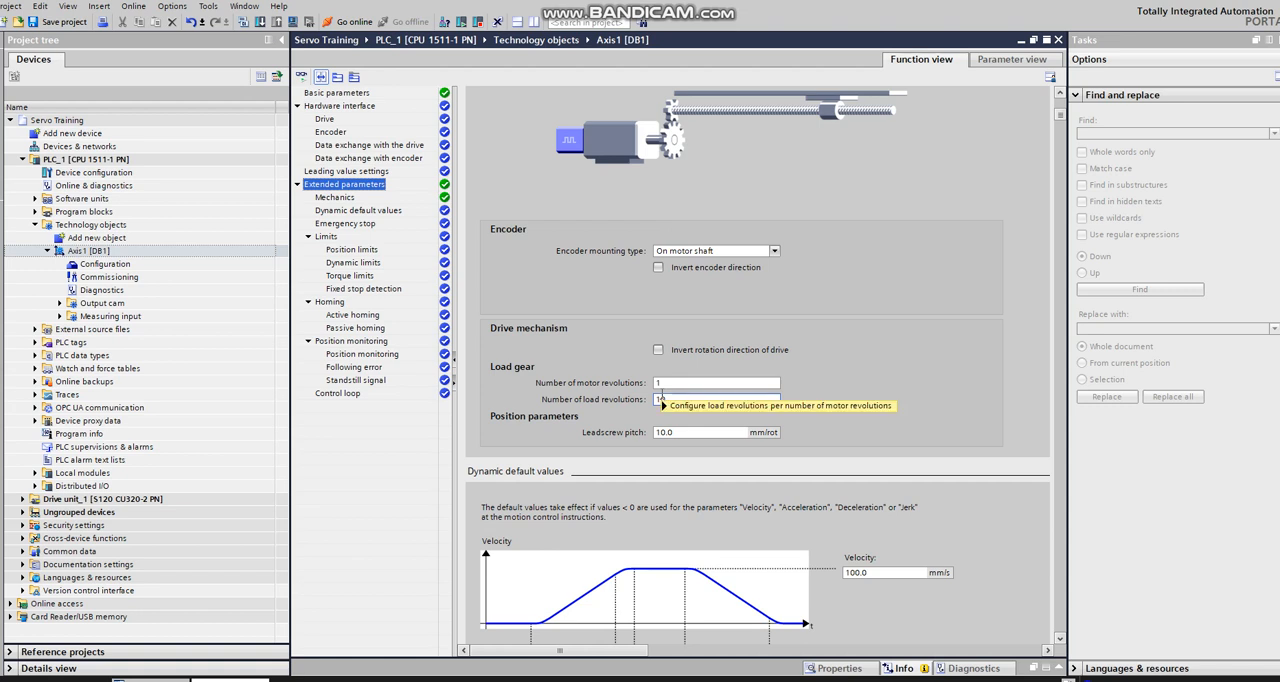
mouse_move(660, 398)
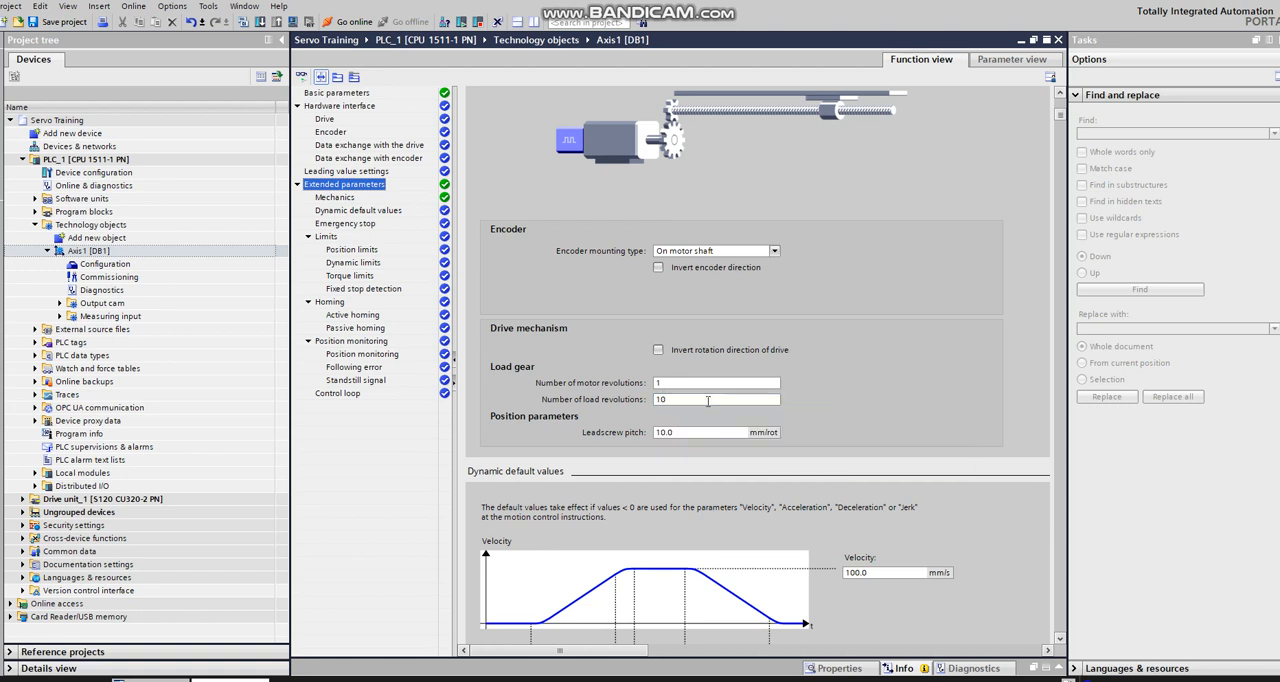
click(684, 403)
key(BackSpace)
Step: Examine Axis1's dynamic default values for velocity, acceleration, deceleration, ramp times and jerk
click(1061, 641)
click(1060, 643)
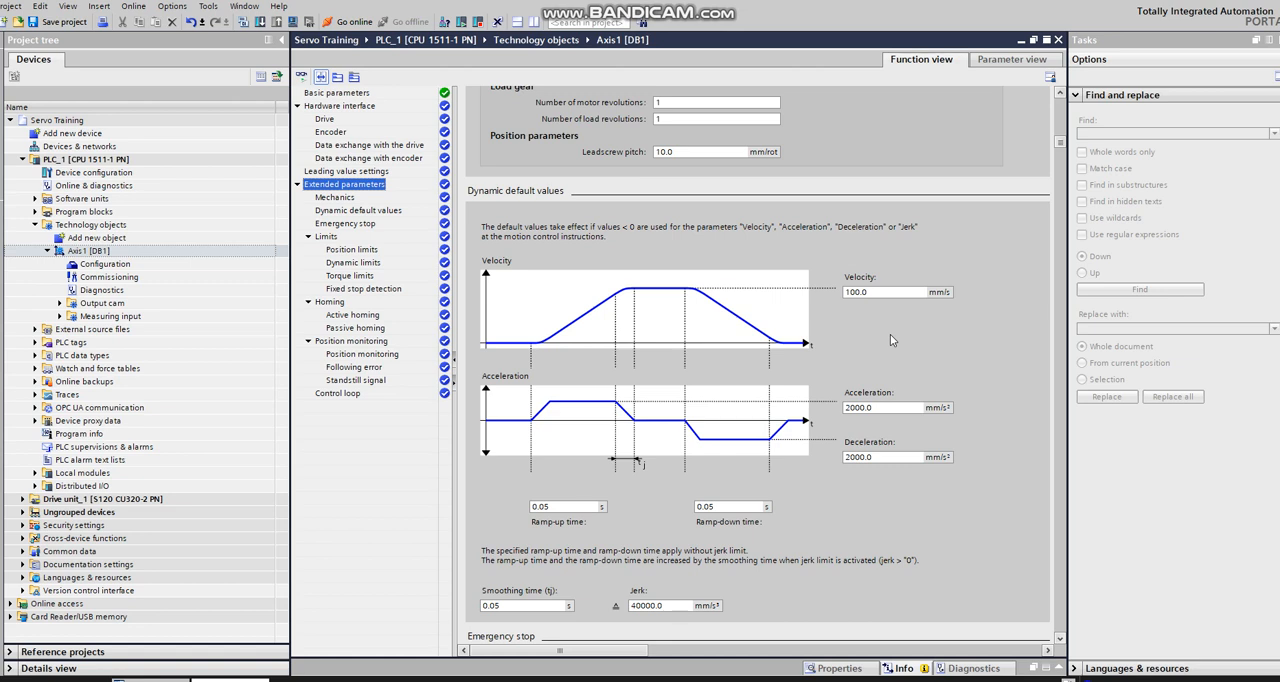
click(1060, 643)
click(1060, 643)
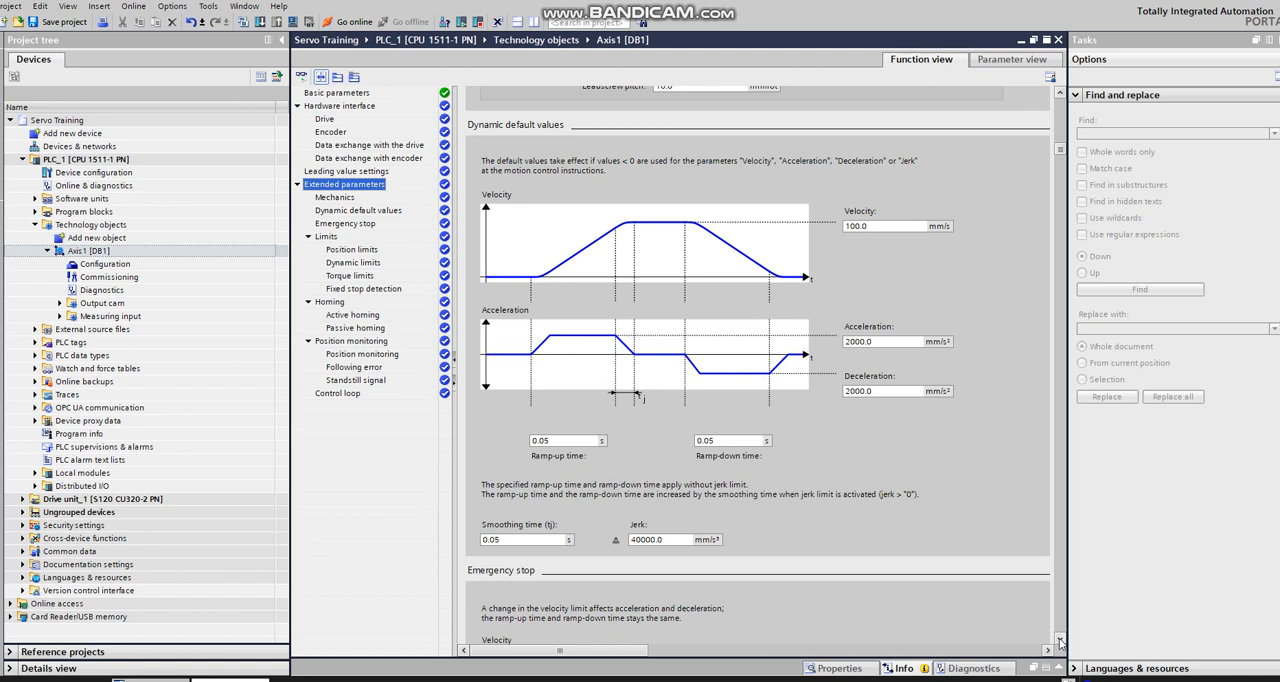
click(1060, 643)
click(1060, 643)
click(1060, 643)
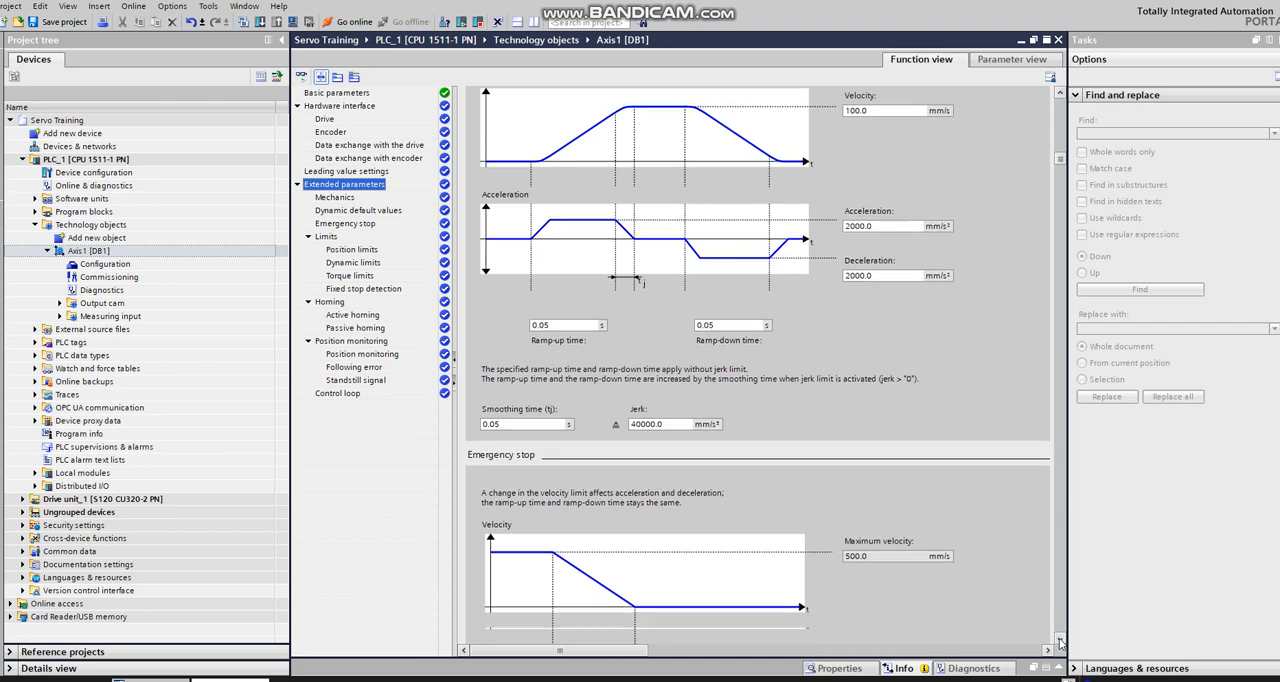
click(1060, 643)
click(1060, 643)
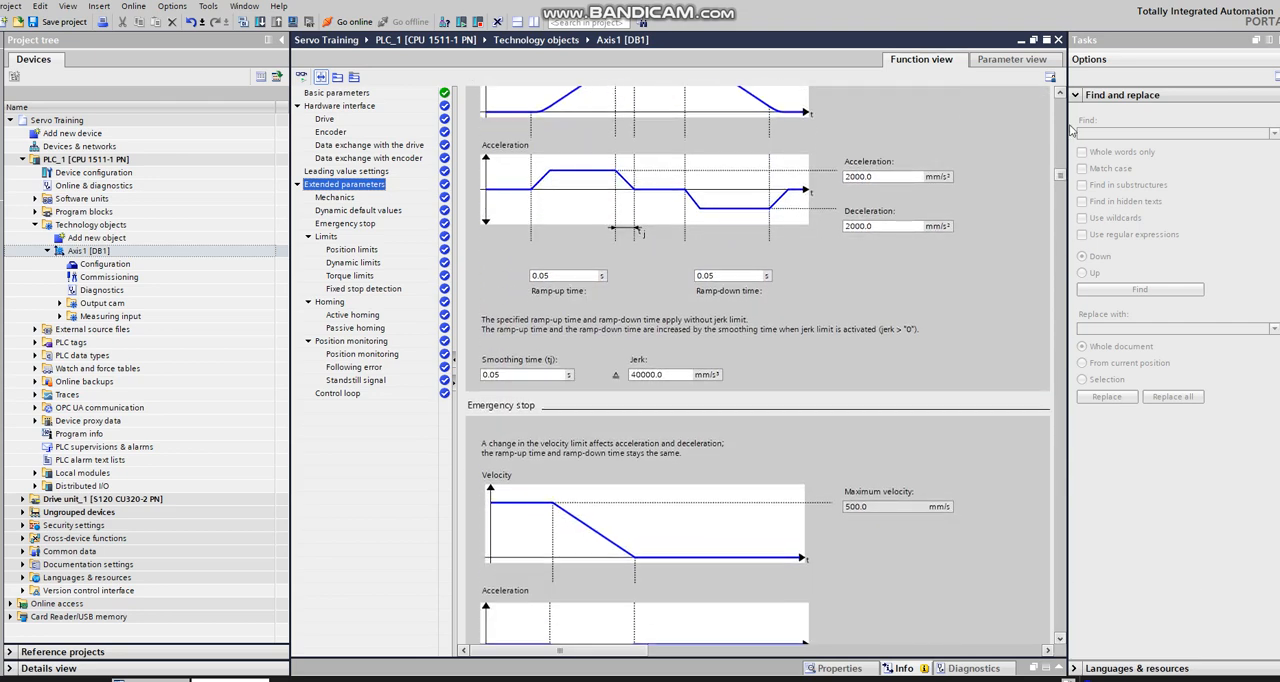
click(1061, 94)
click(1061, 94)
click(1061, 94)
click(1061, 94)
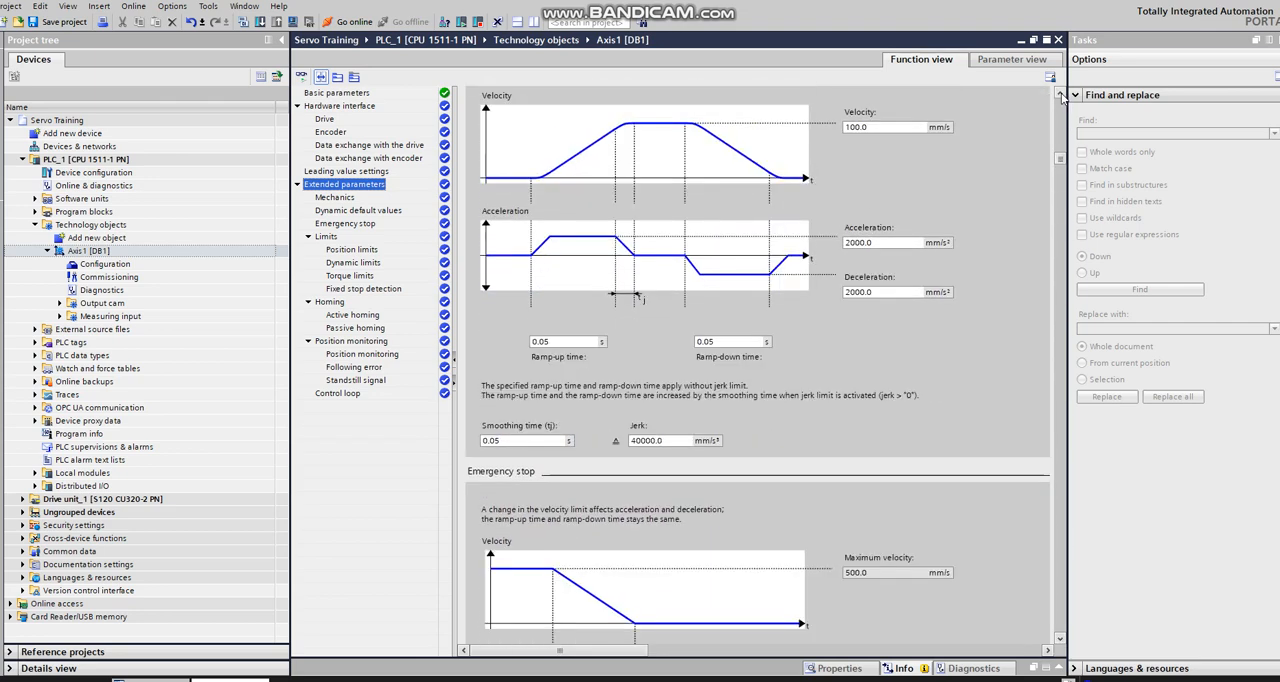
click(1061, 94)
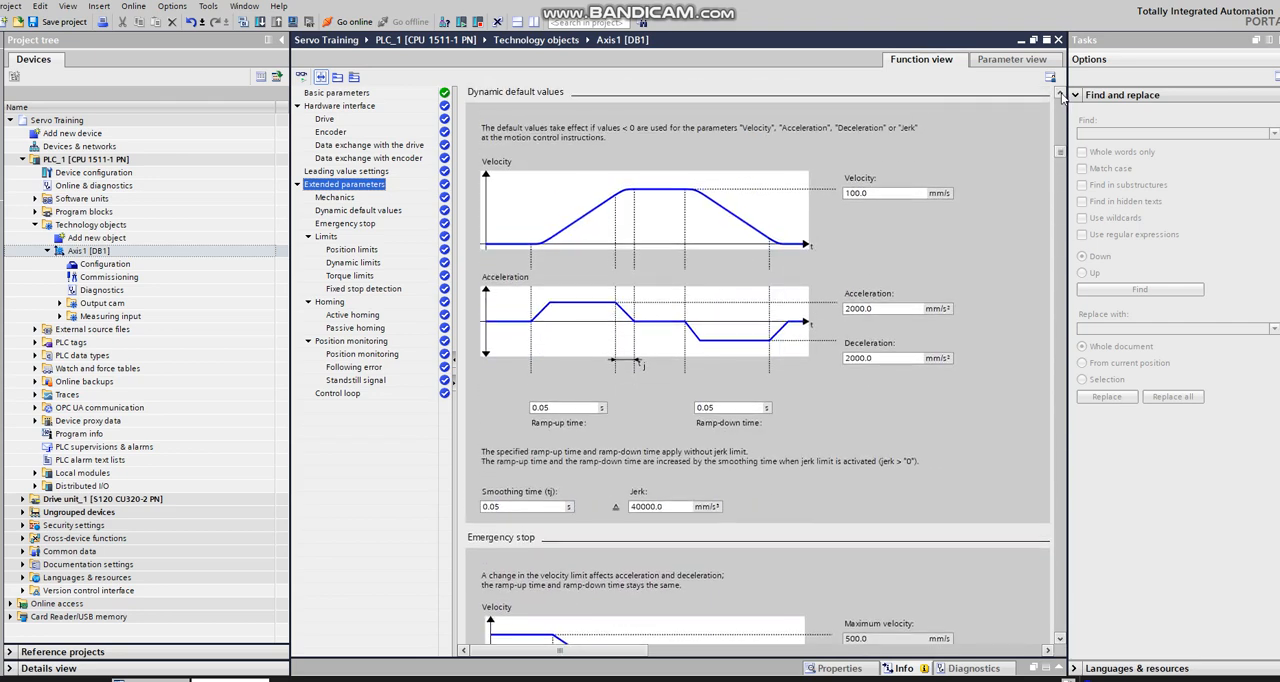
click(1060, 640)
click(1060, 640)
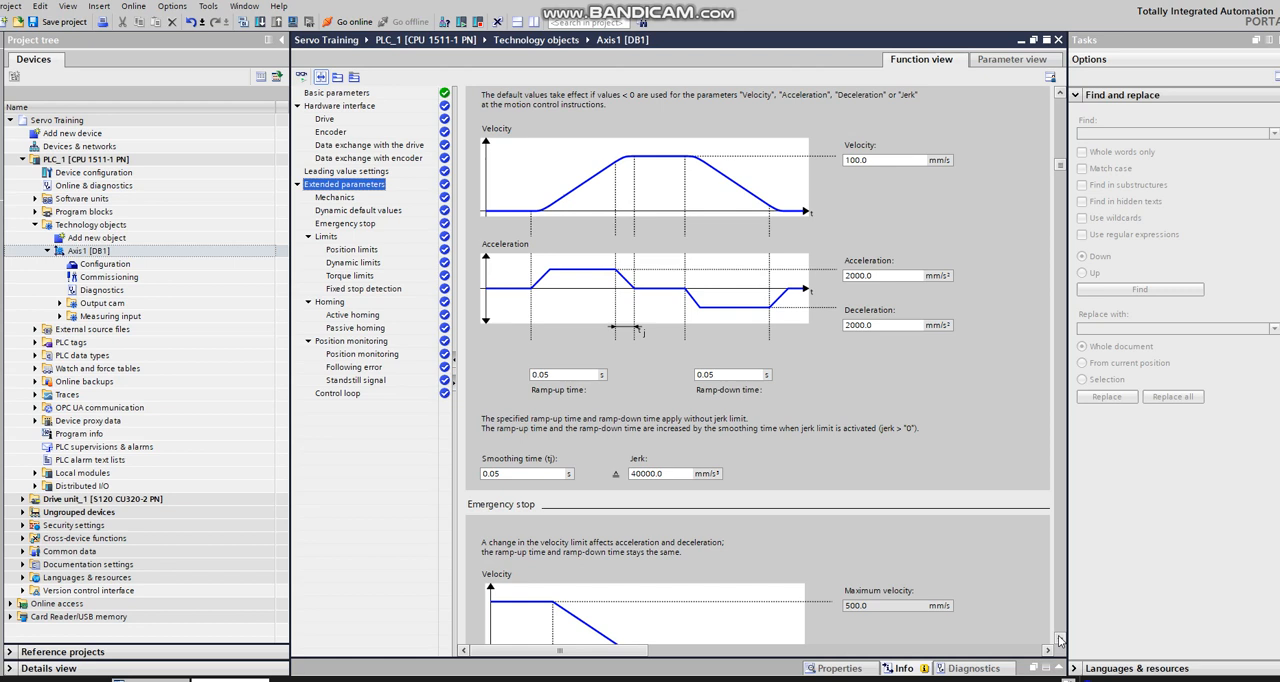
Step: Examine Axis1's emergency stop settings and the hardware and software limit switches in its position limits
scroll(1060, 640, down, 10)
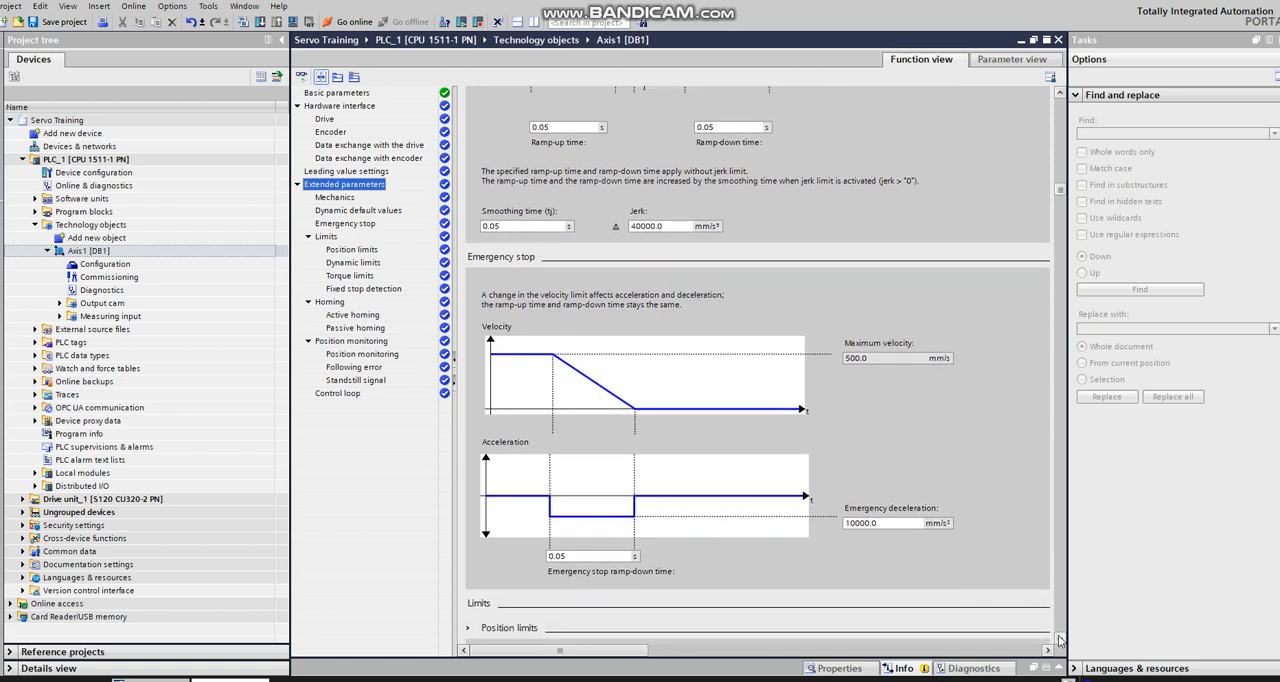
scroll(1060, 640, down, 5)
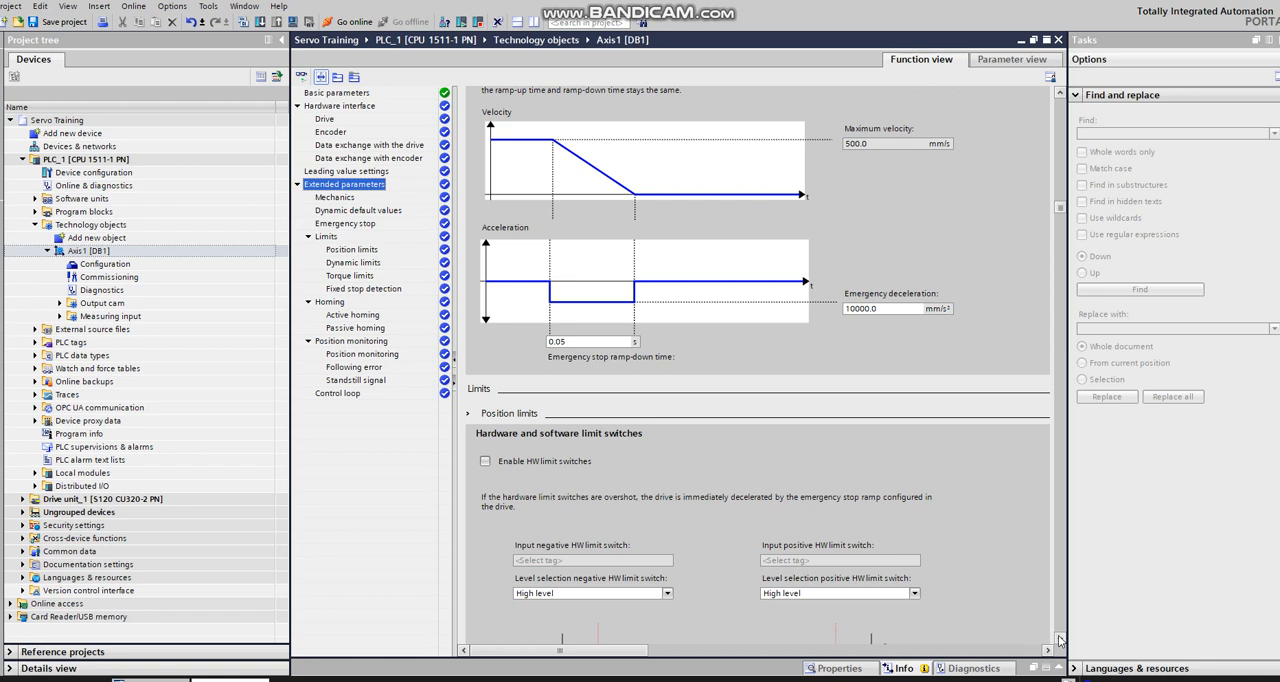
scroll(1059, 640, down, 8)
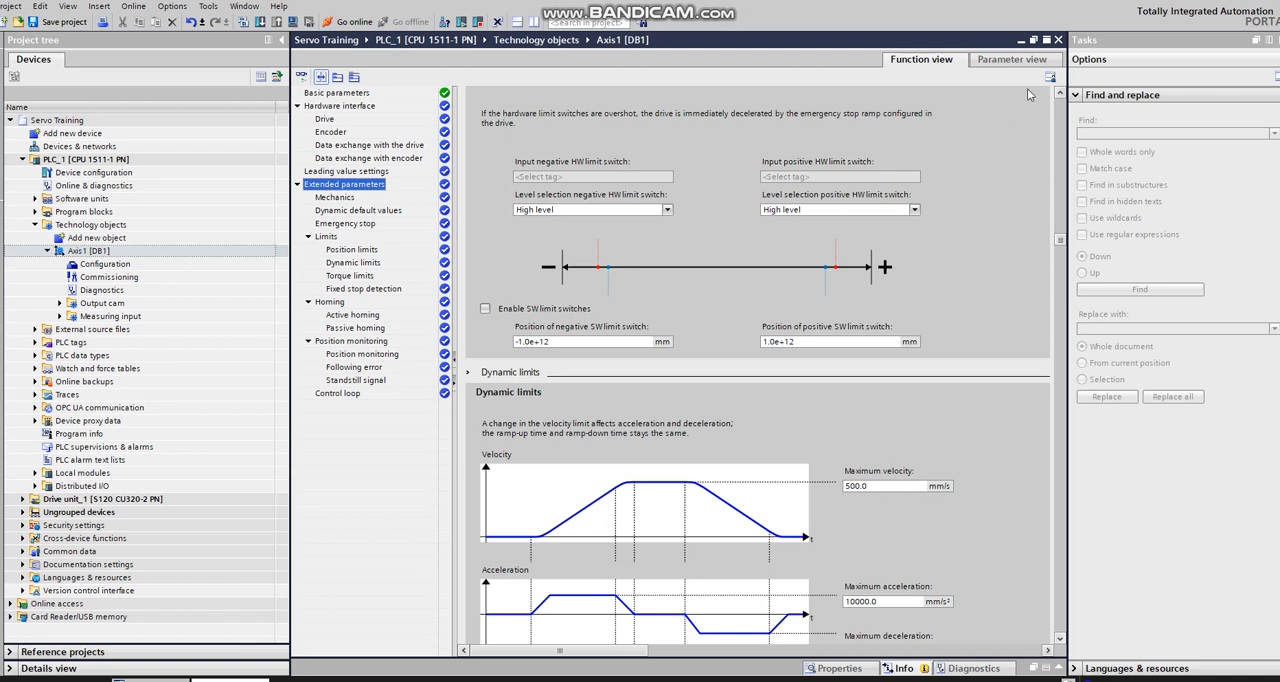
click(1060, 92)
scroll(1063, 93, up, 4)
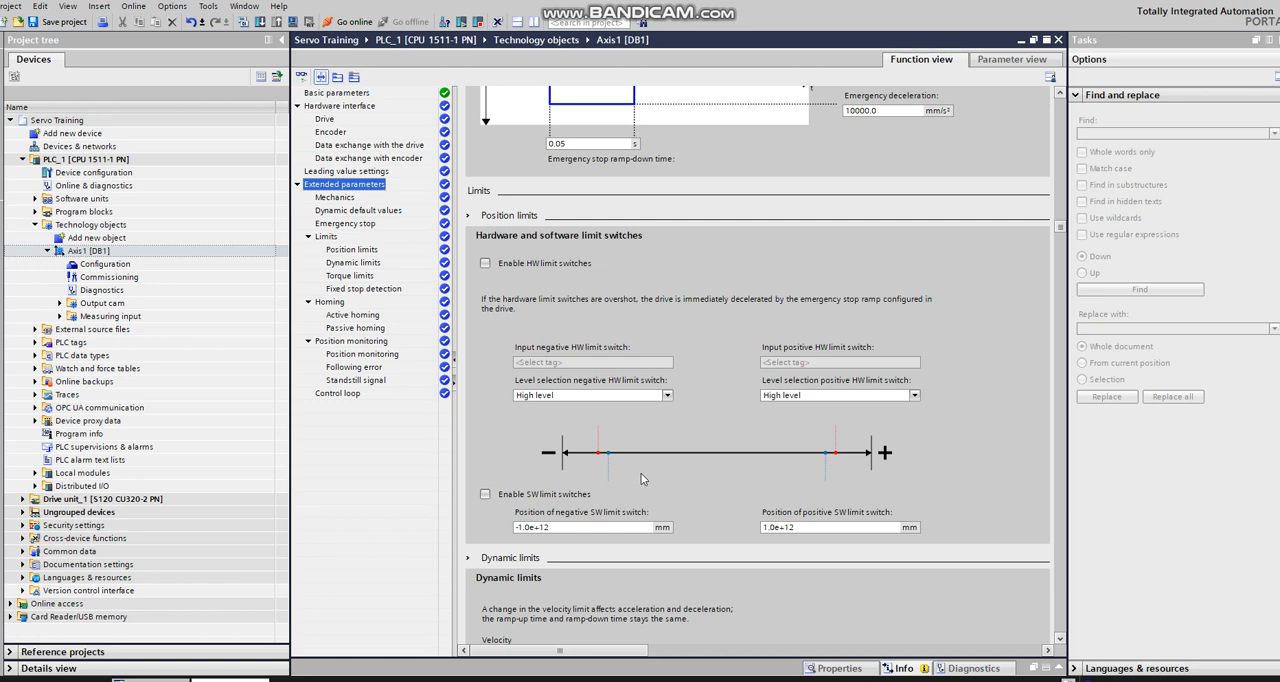
click(799, 527)
Step: Examine Axis1's dynamic limits, the default calculation of extended parameters and the torque limits
scroll(1060, 640, down, 10)
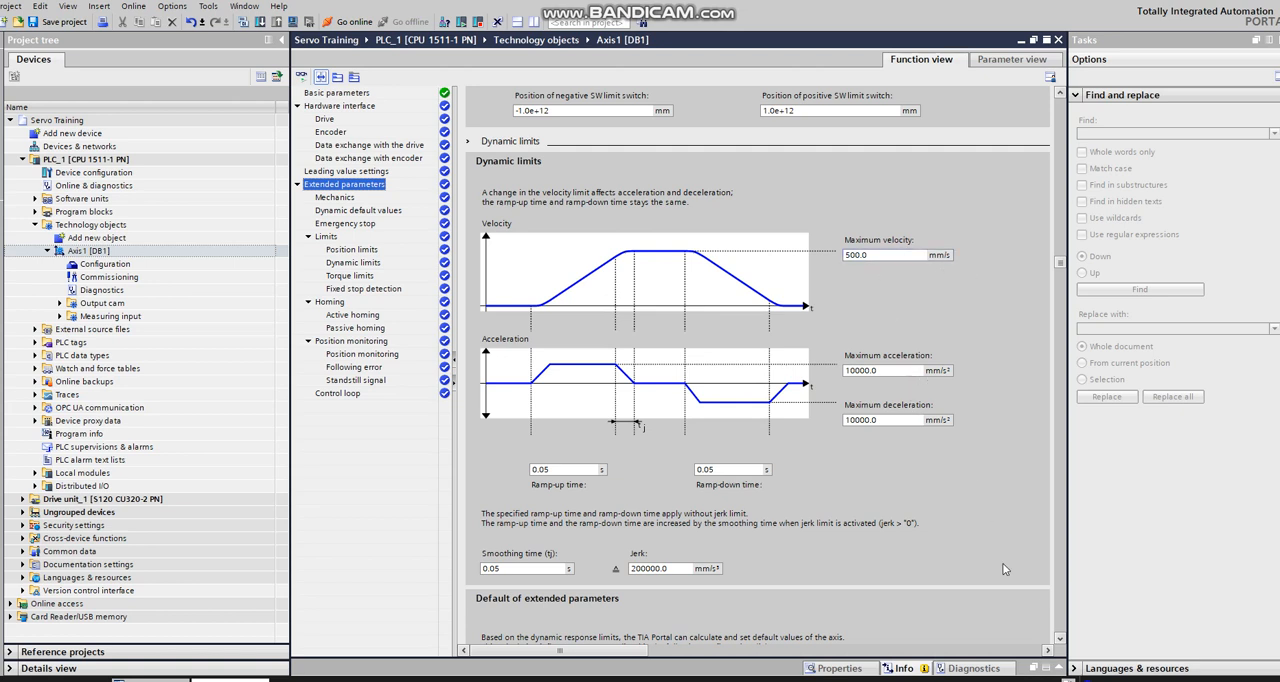
click(1060, 638)
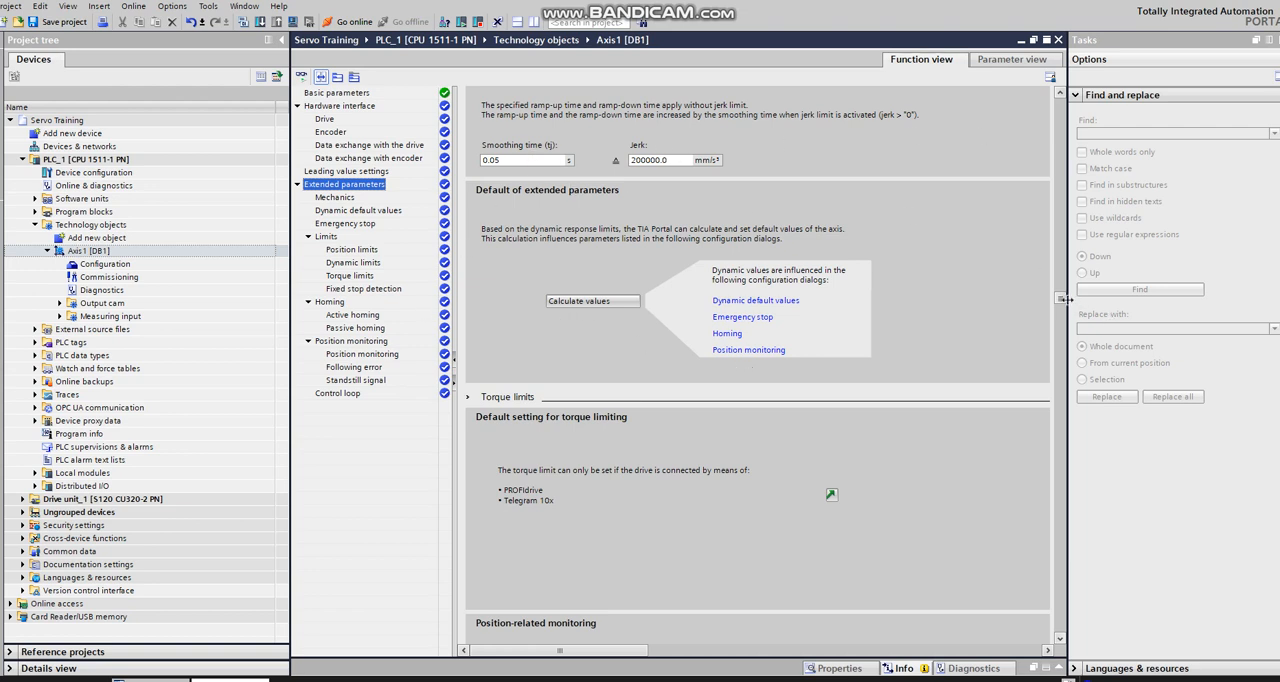
drag(1062, 303, 1064, 100)
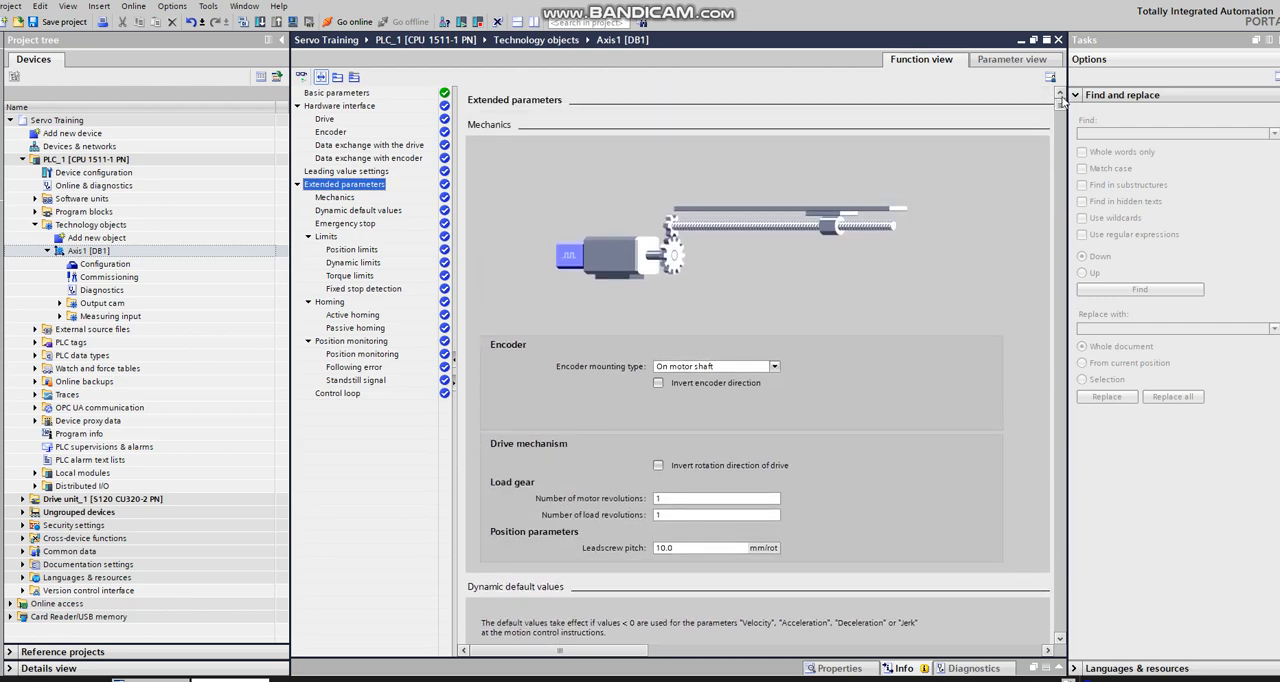
Step: Review Axis1's basic and extended parameters in the parameter view and close its configuration editor
click(360, 93)
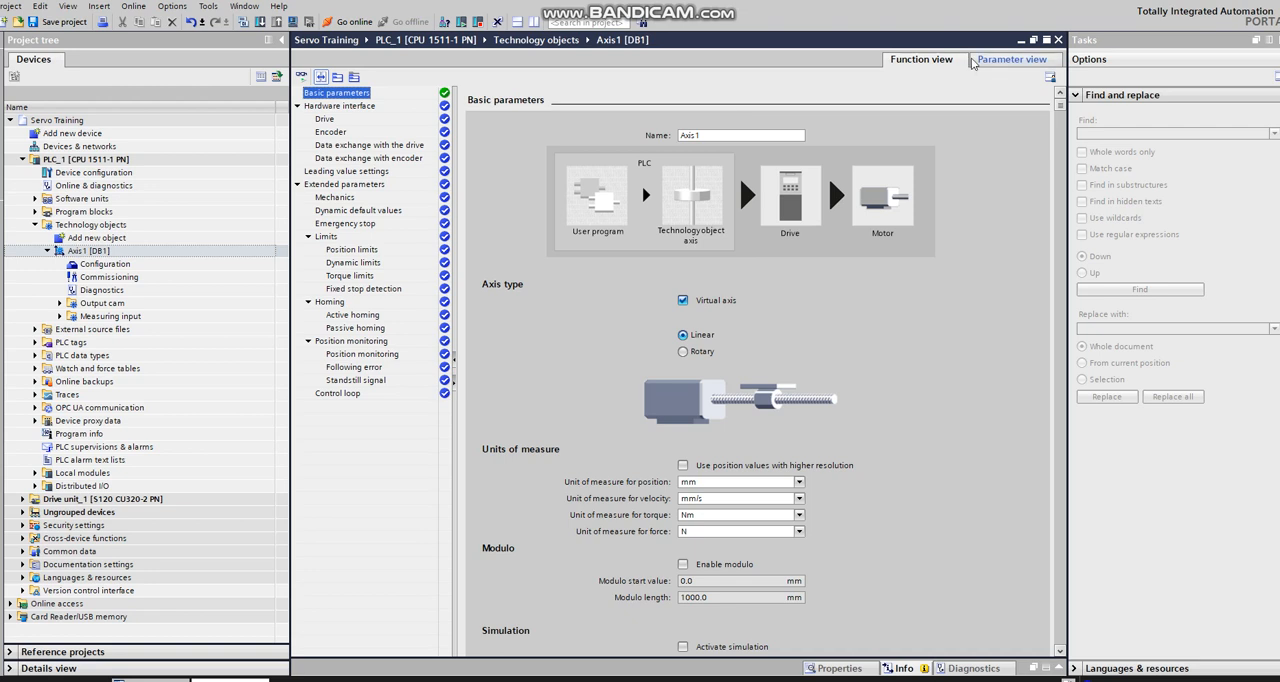
click(998, 66)
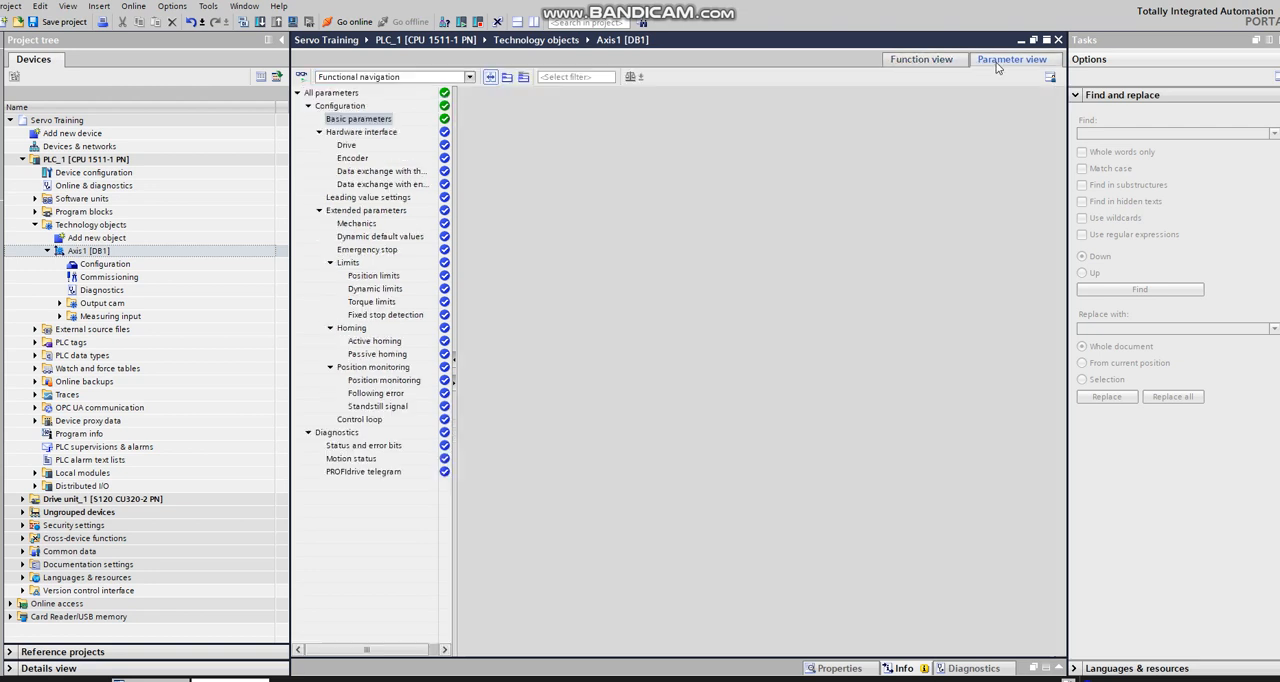
click(366, 172)
click(368, 211)
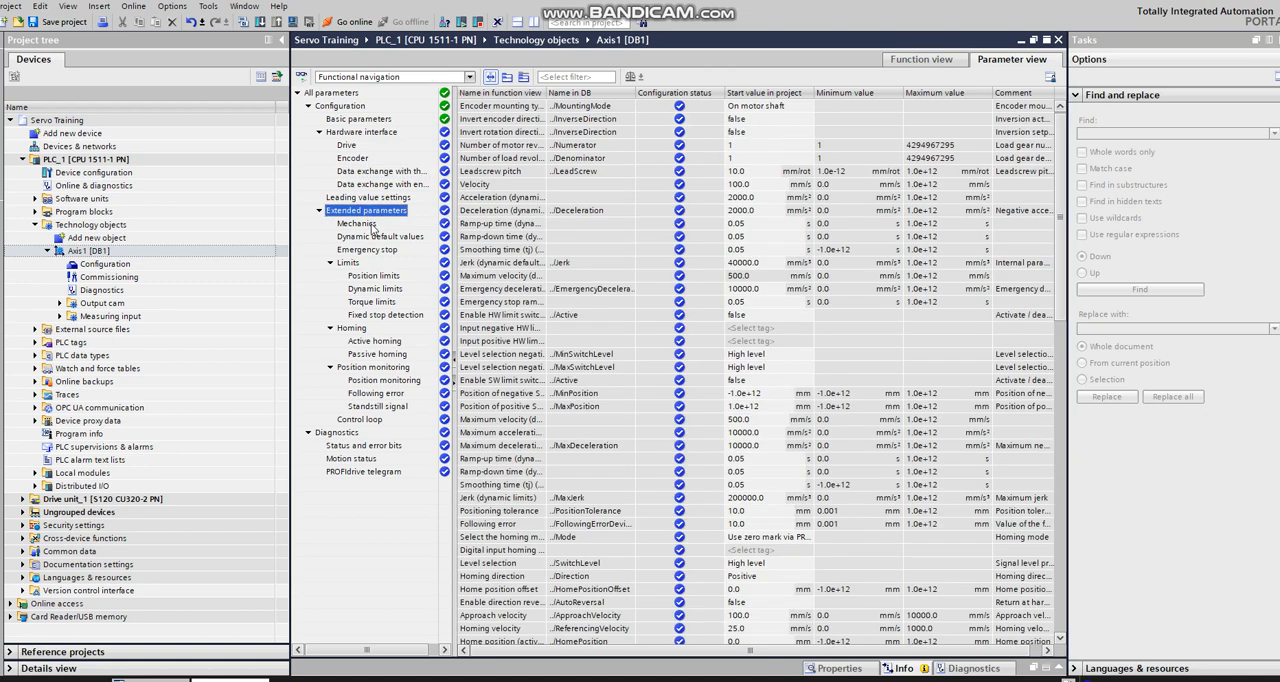
click(1058, 40)
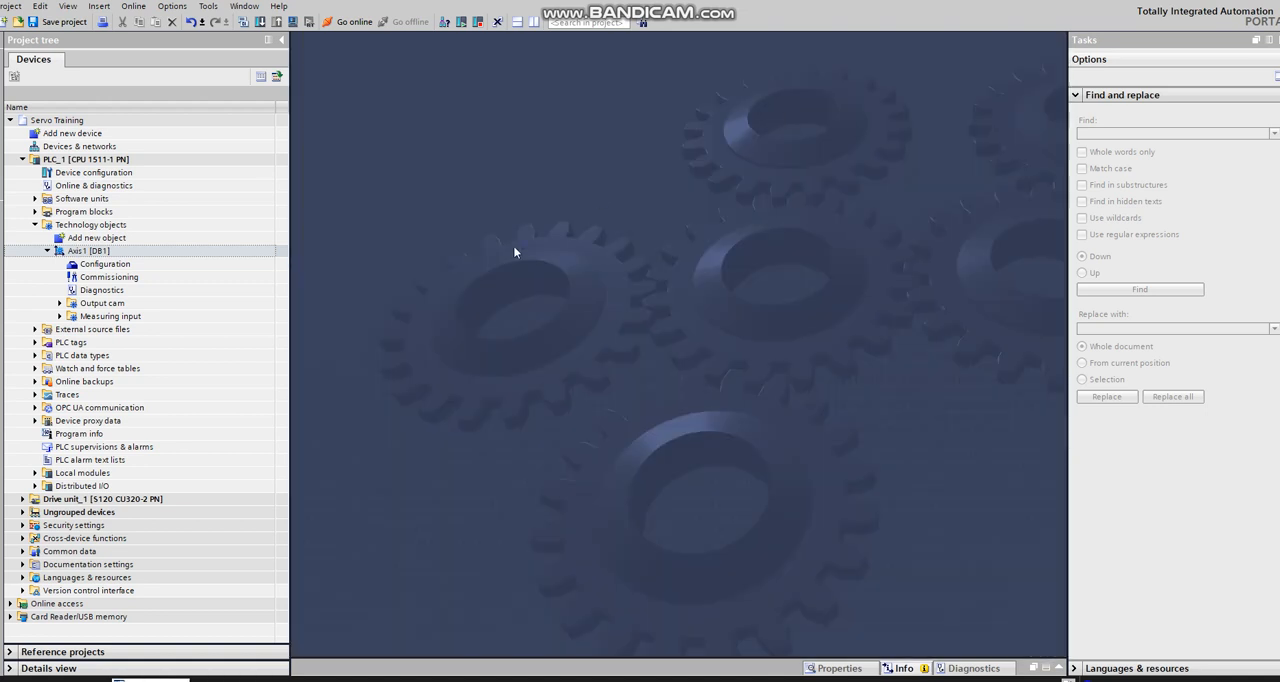
click(89, 253)
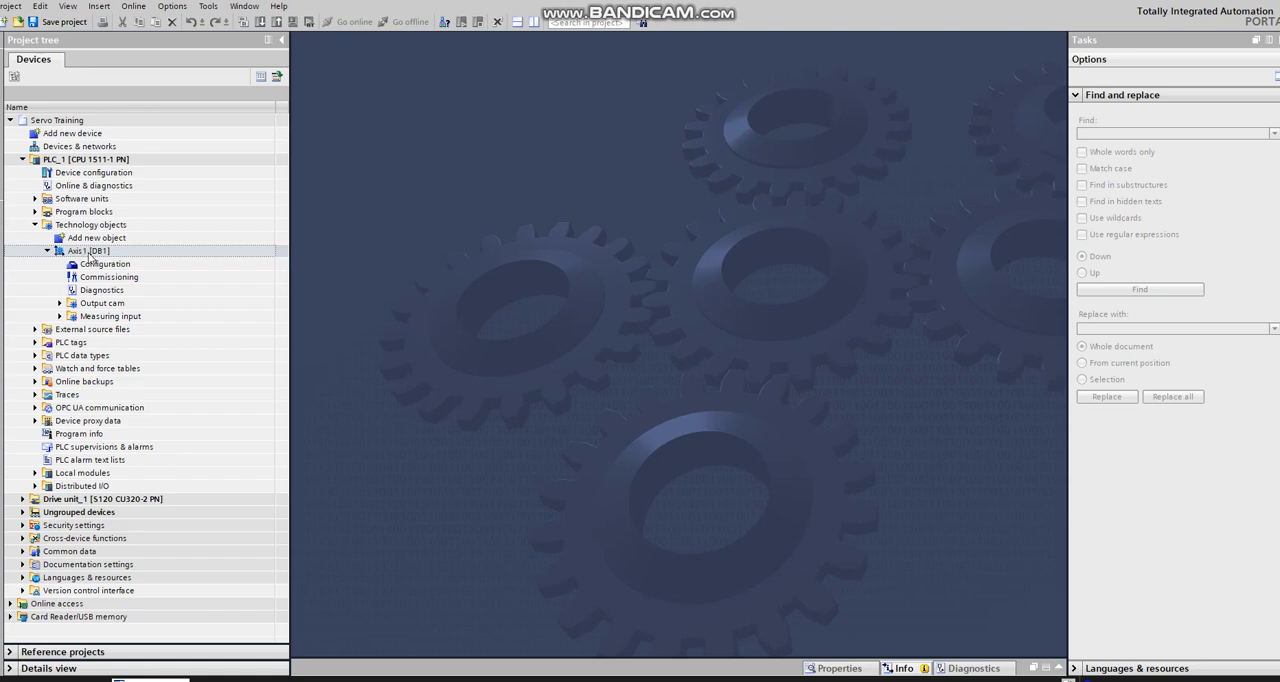